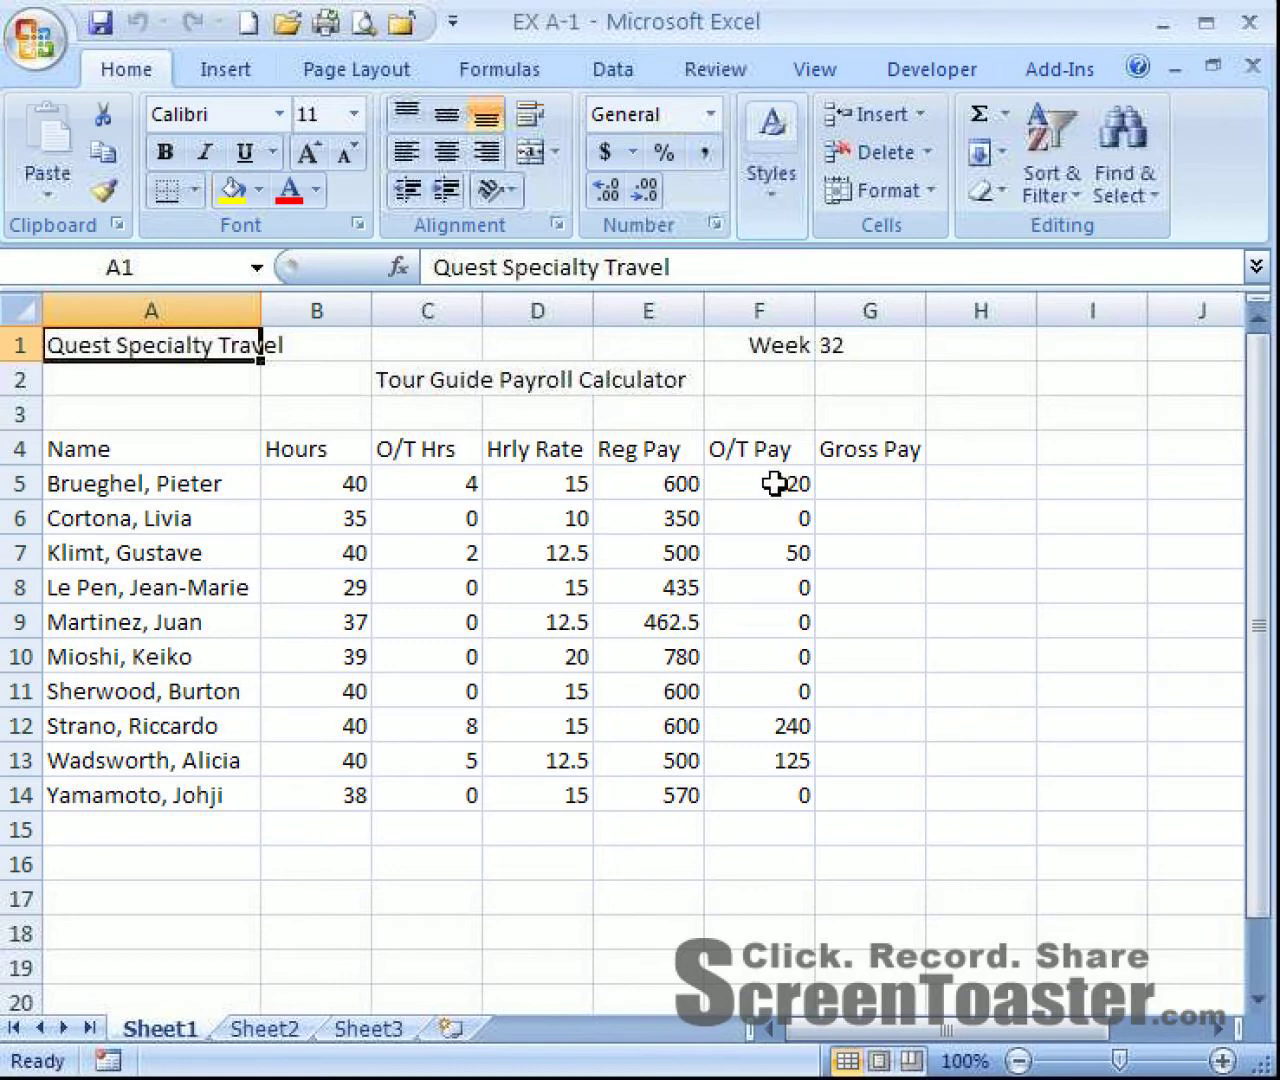
- Enter the formula =E5+F5 in cell G5 to calculate the first guide's gross pay
click(847, 483)
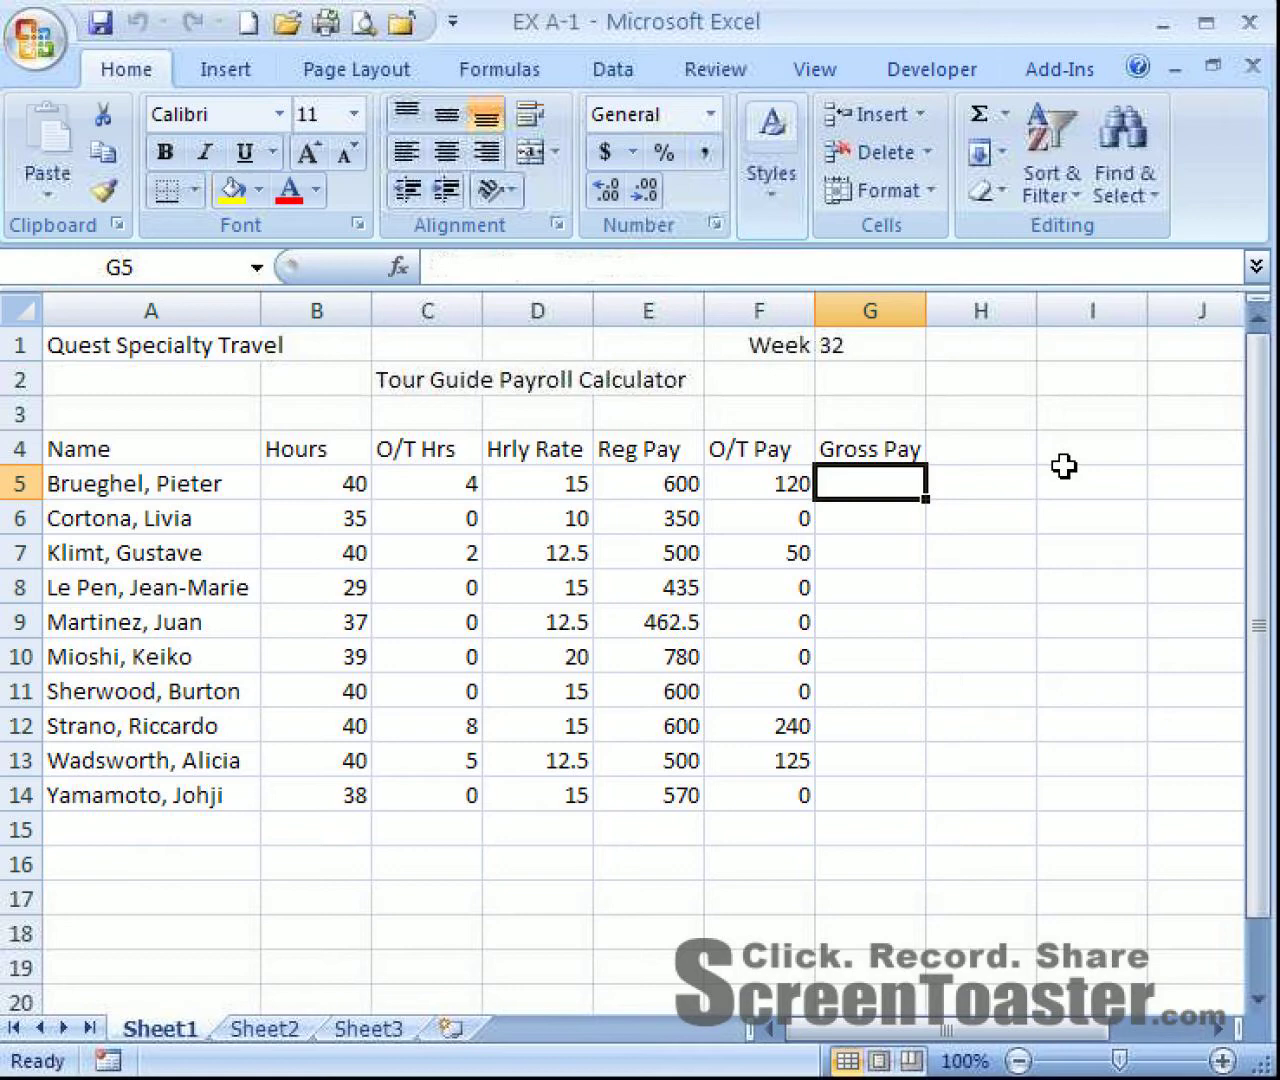
text(=)
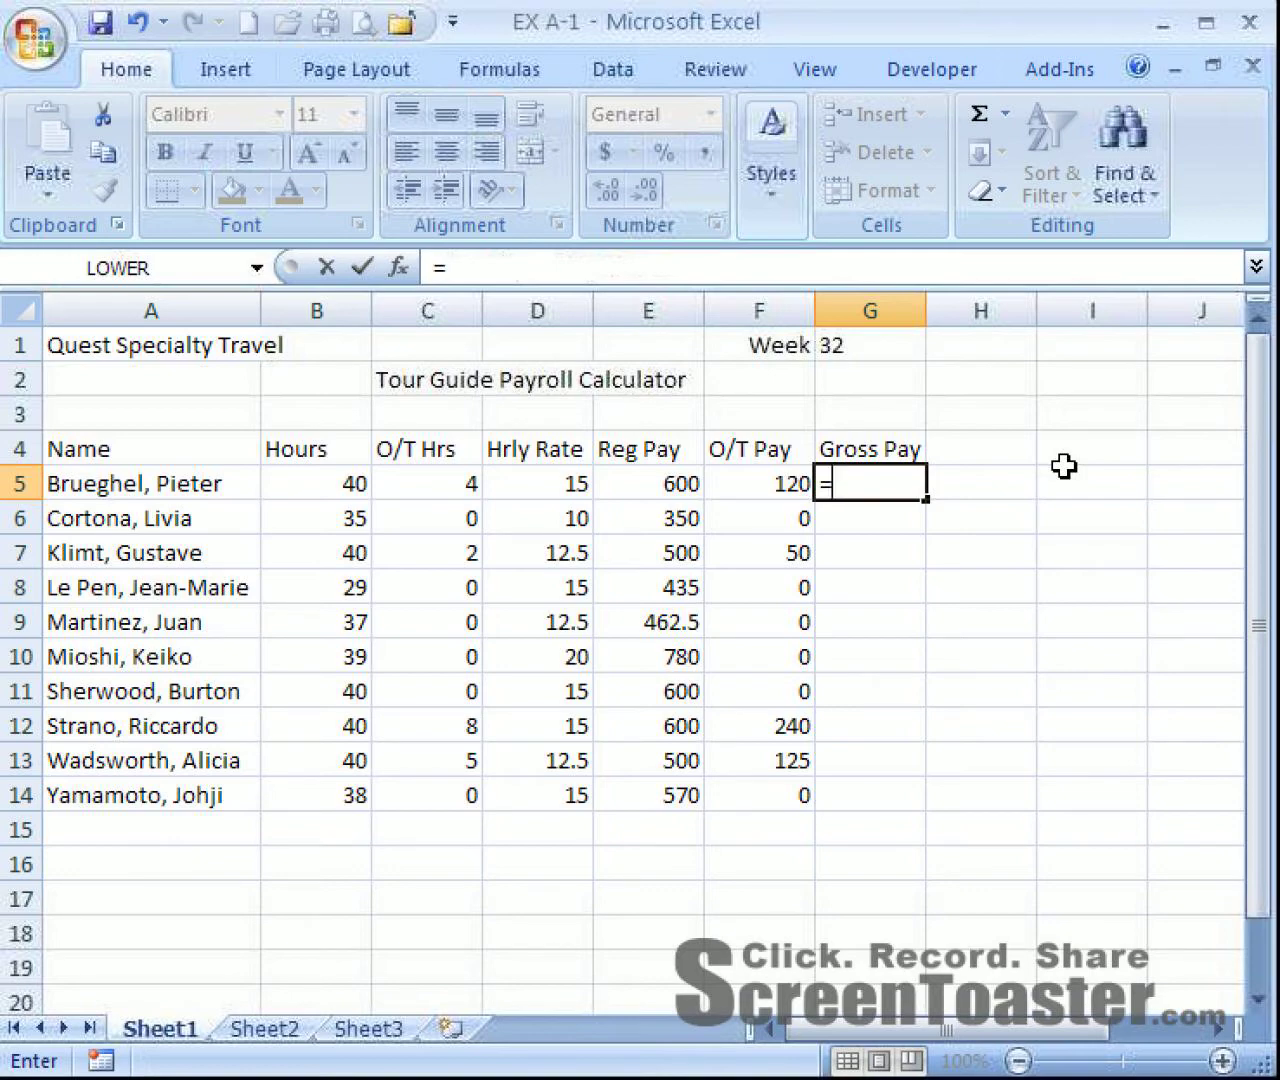
text(e5)
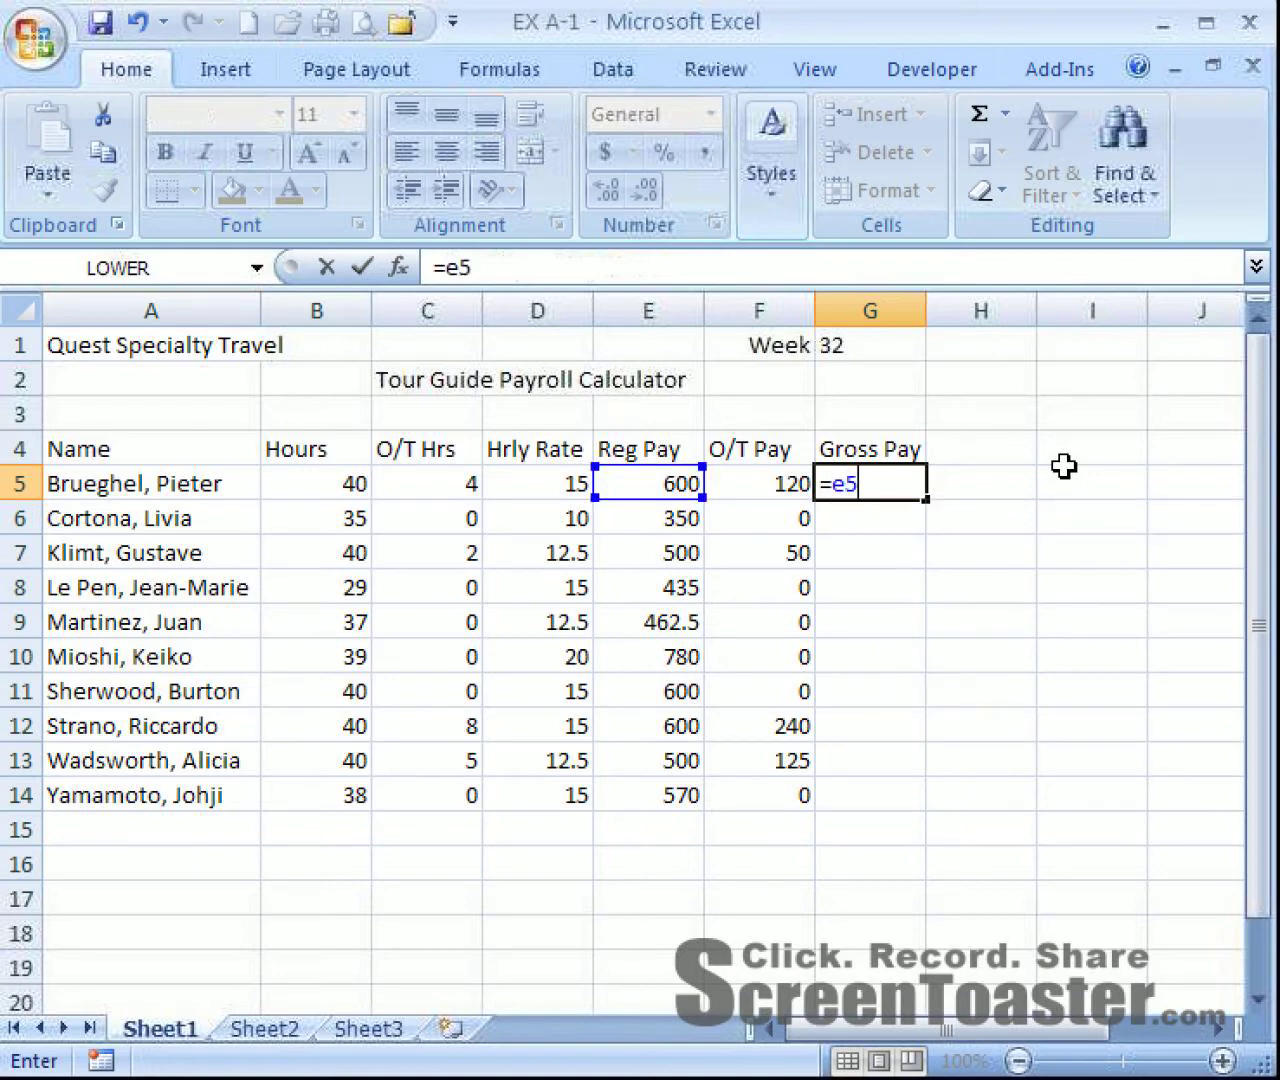
text(+)
text(f)
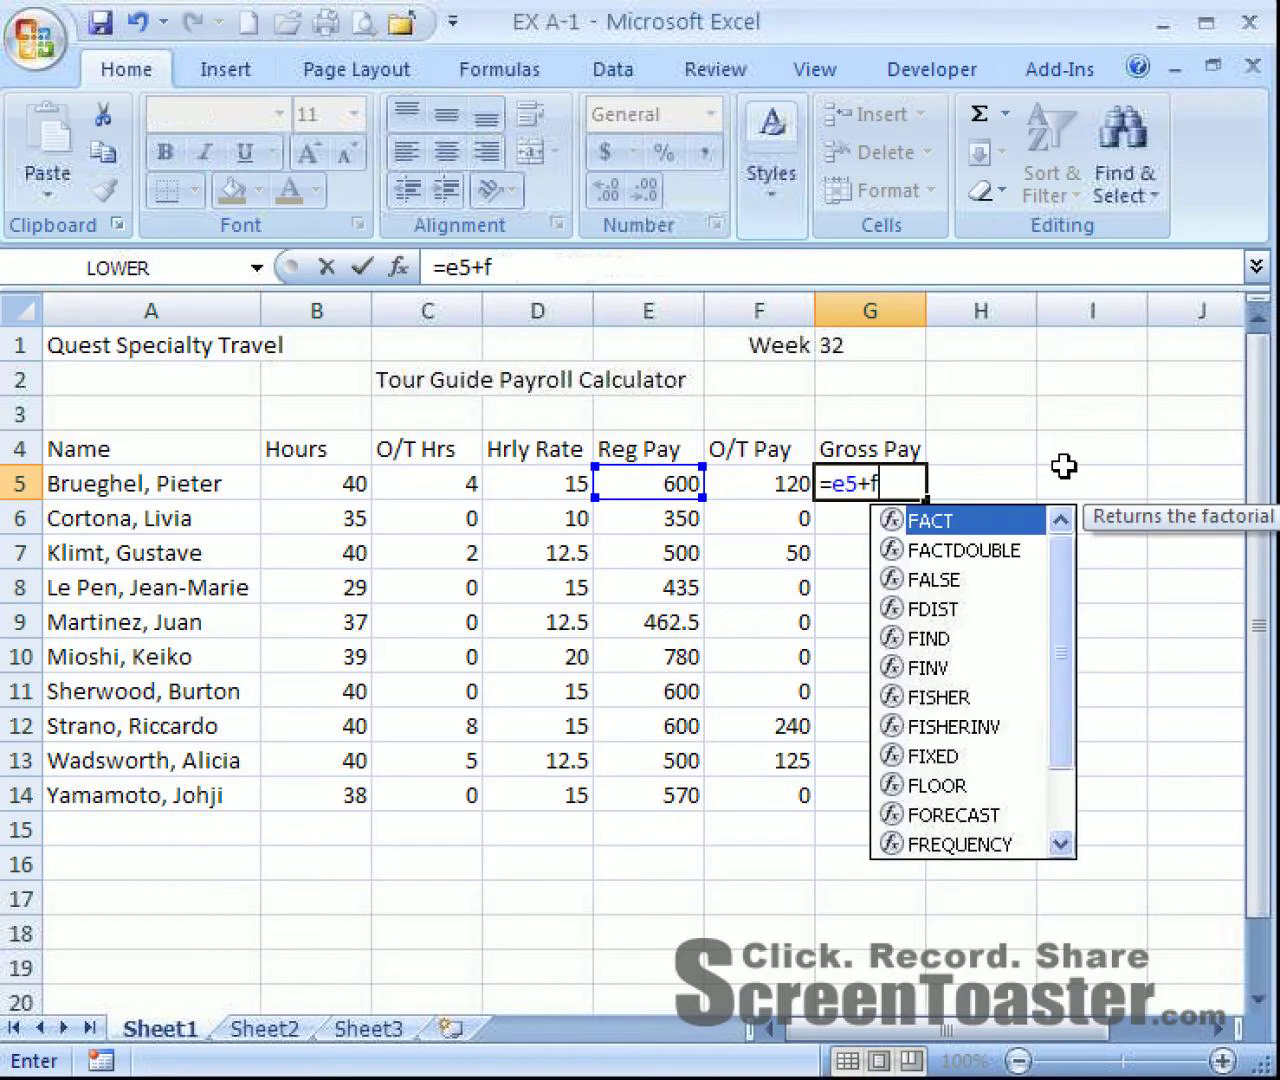
text(5)
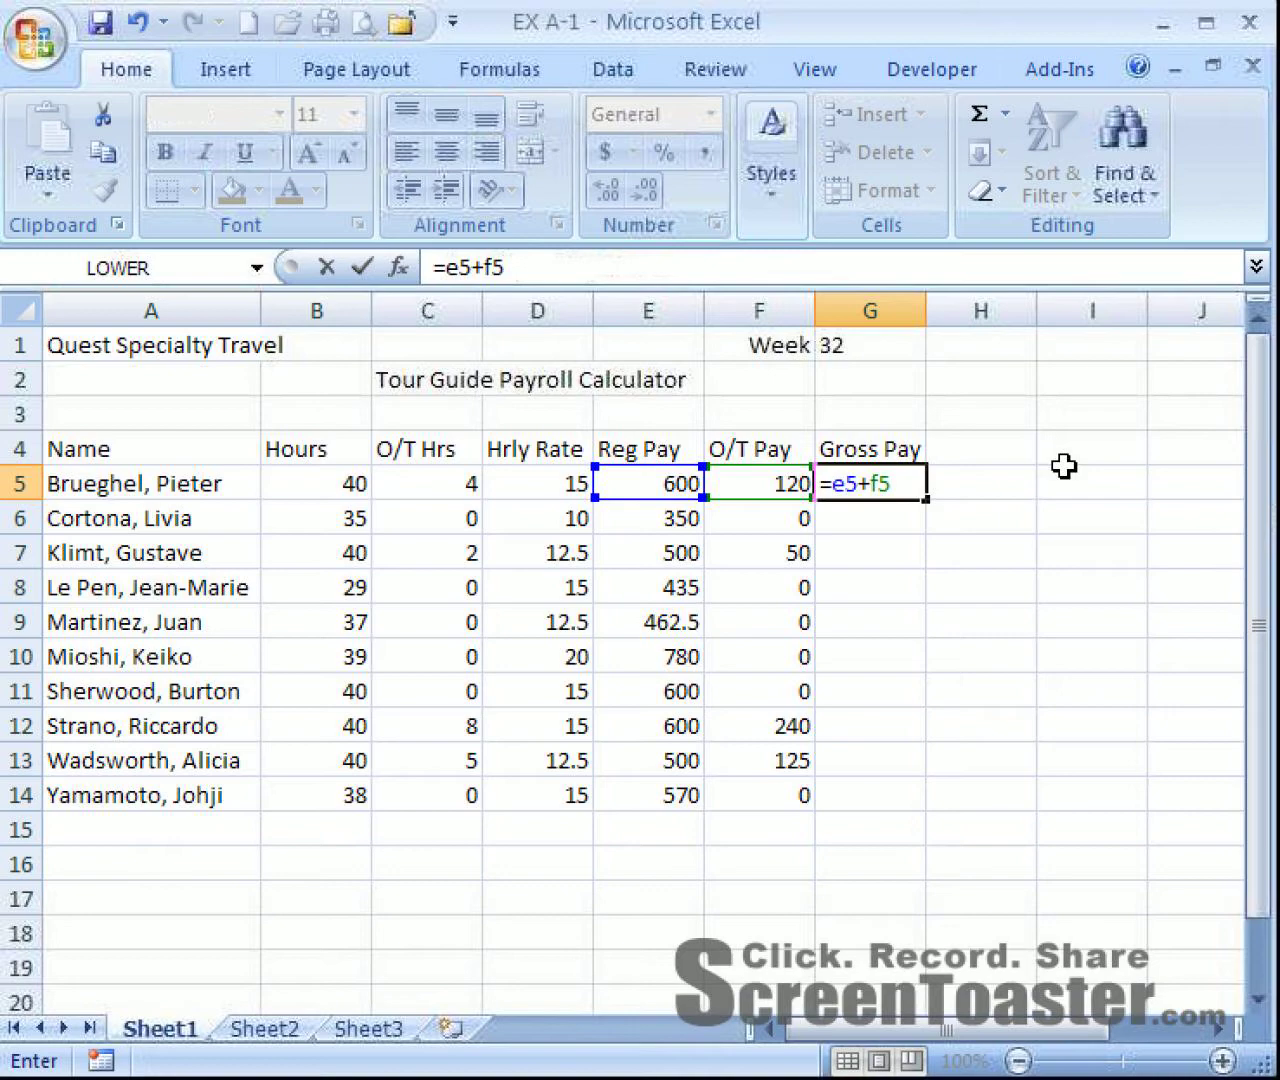
key(Return)
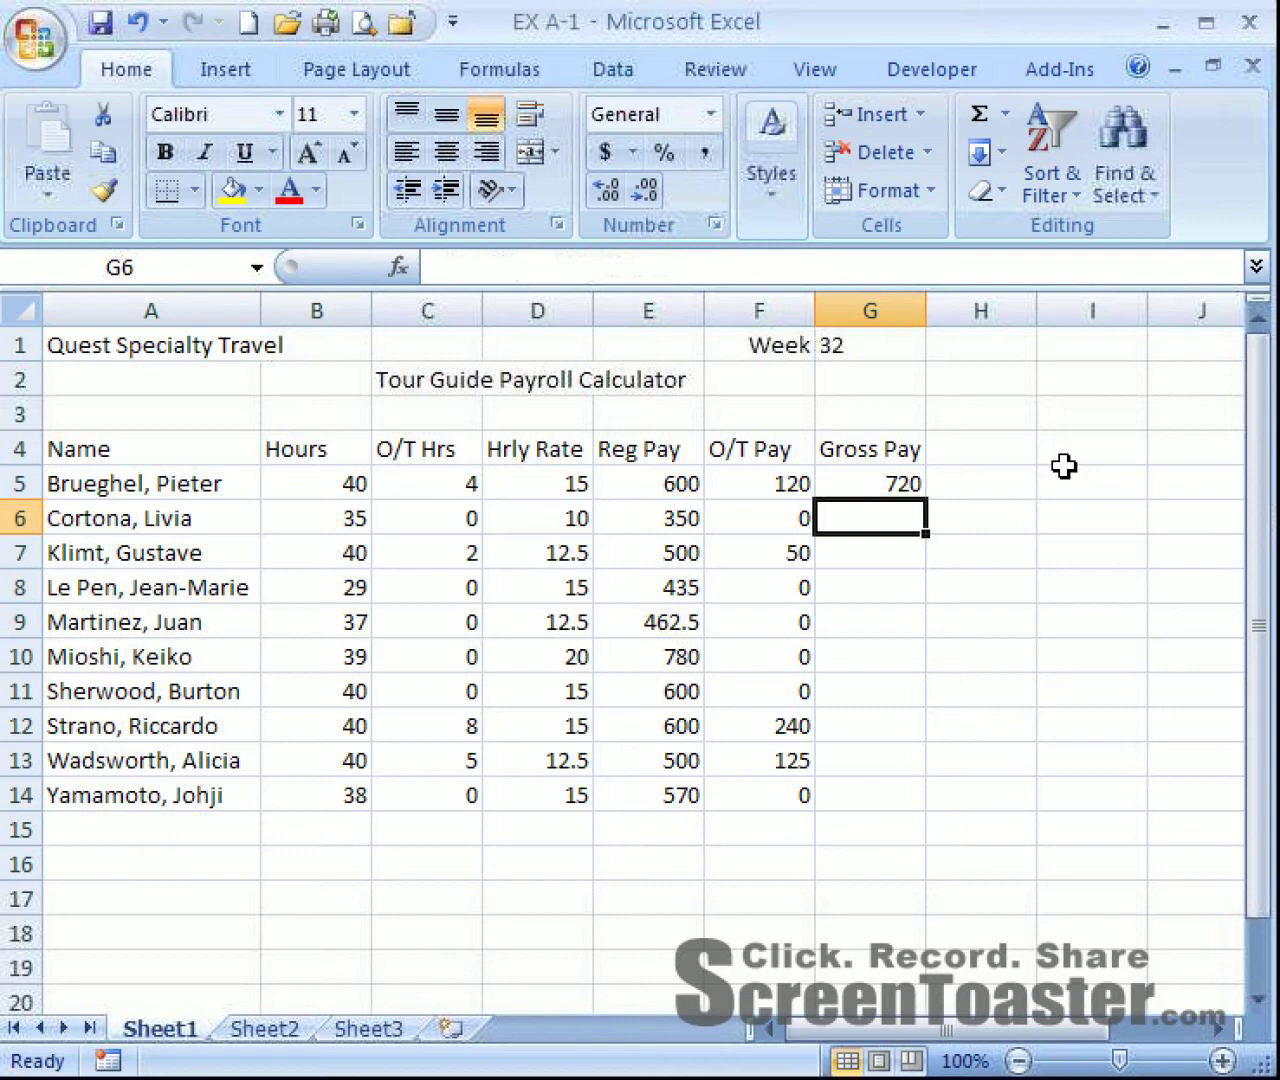
- Copy the gross pay formula from G5 down through G14 and check the copied formulas in G6 and G7
click(895, 477)
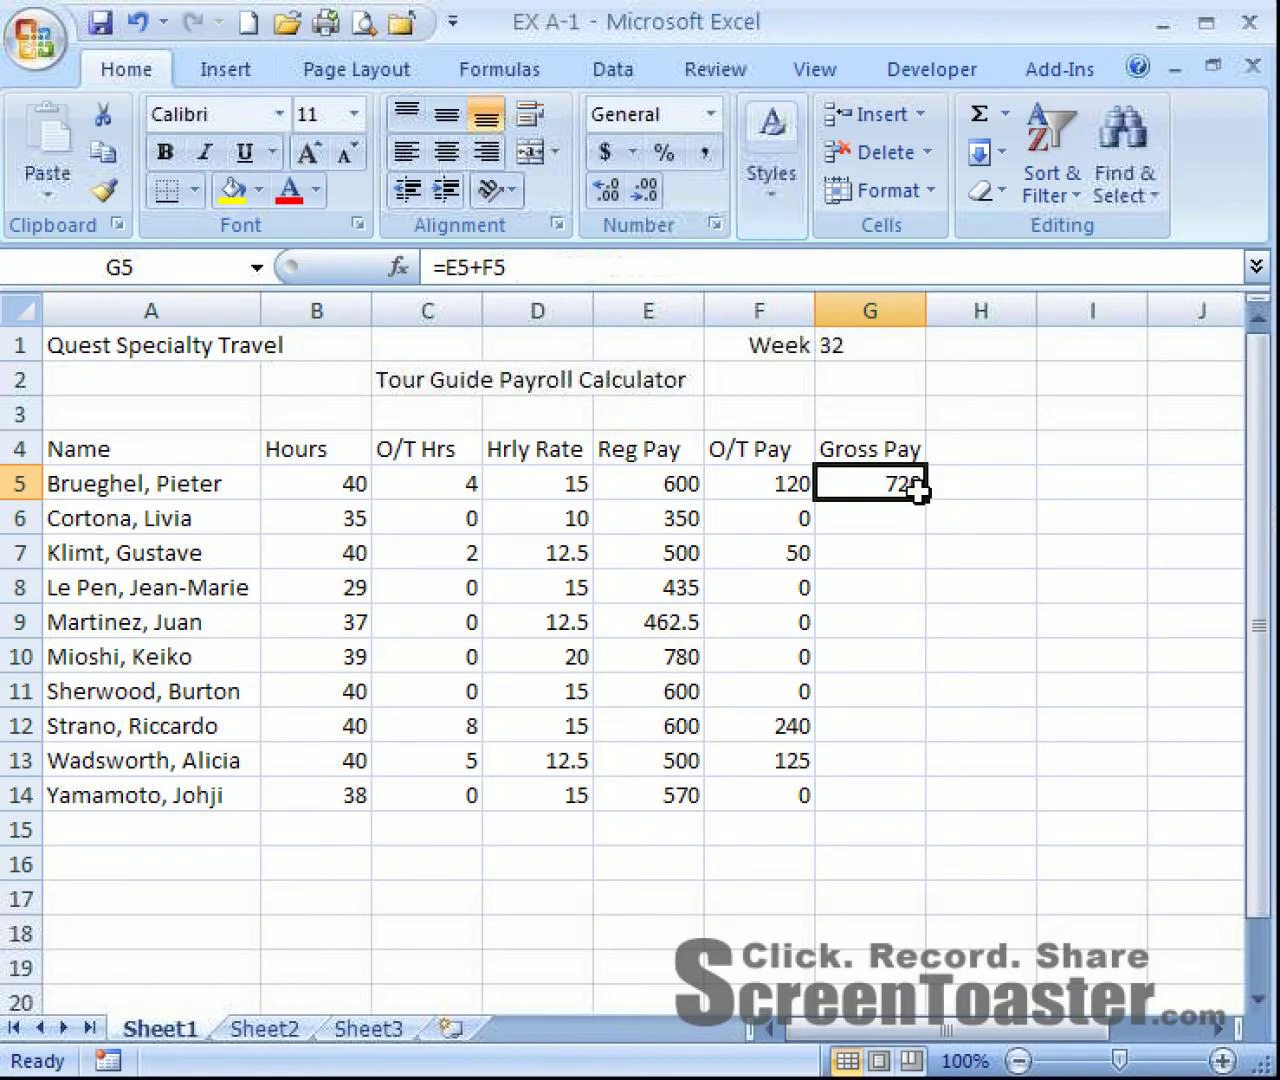
drag(930, 496, 921, 806)
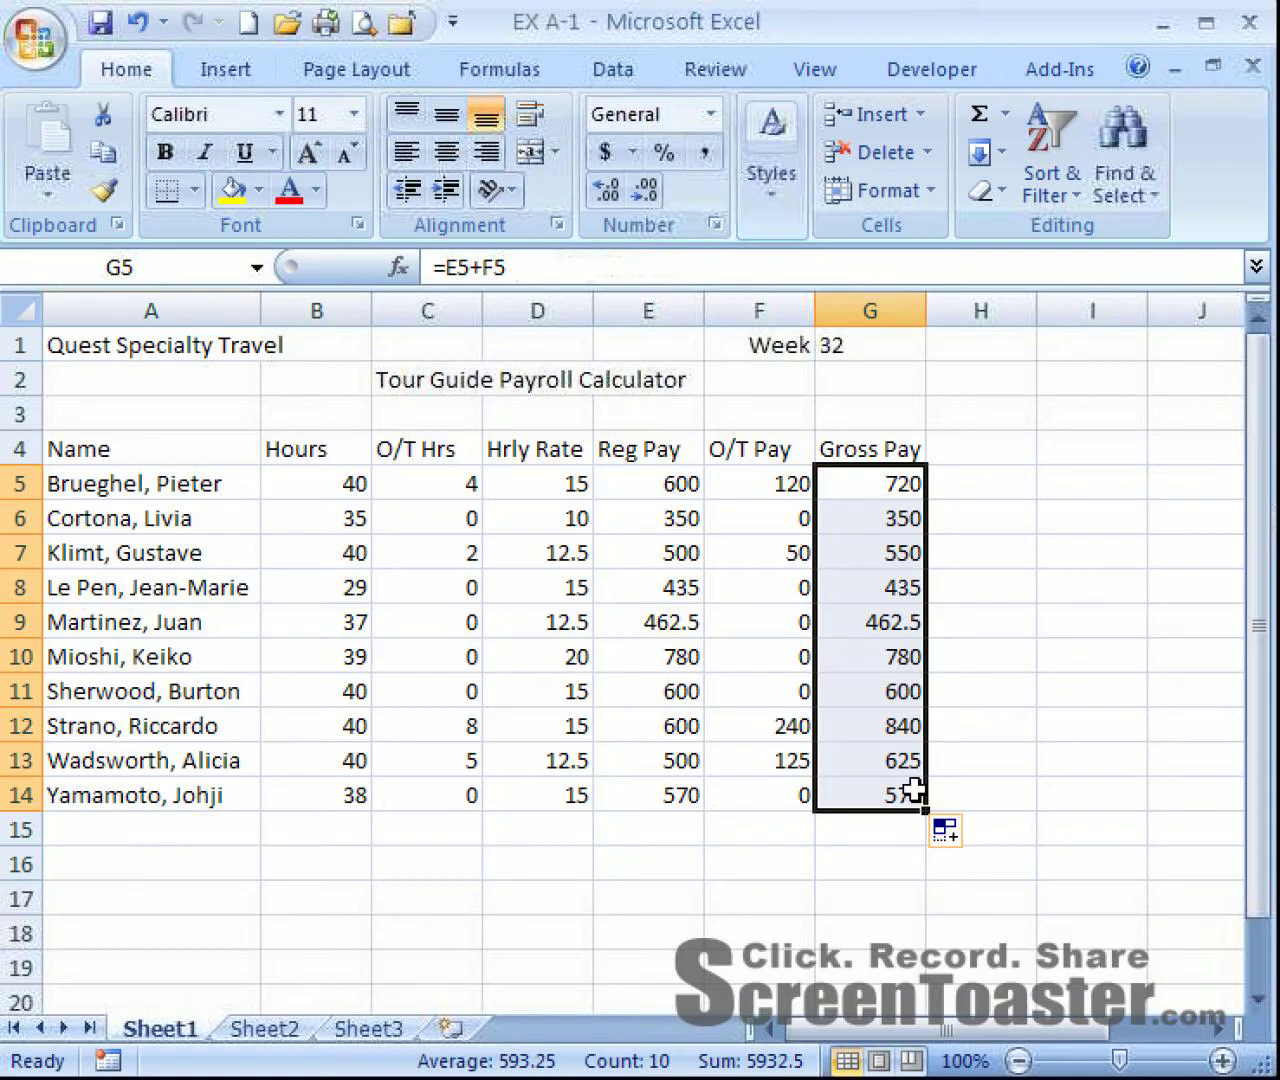
click(875, 481)
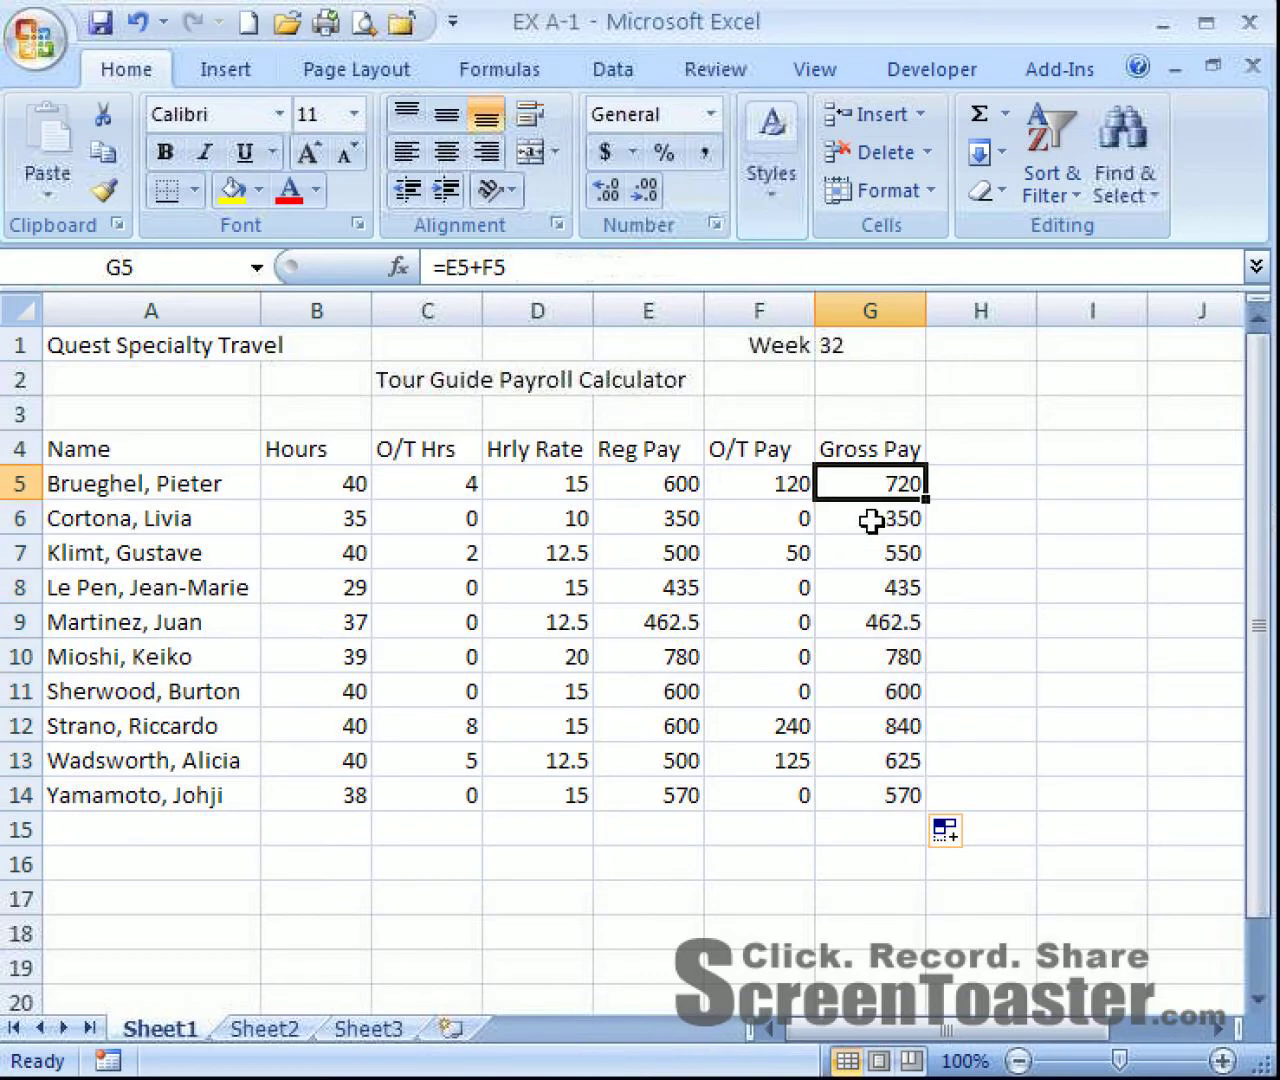
click(870, 519)
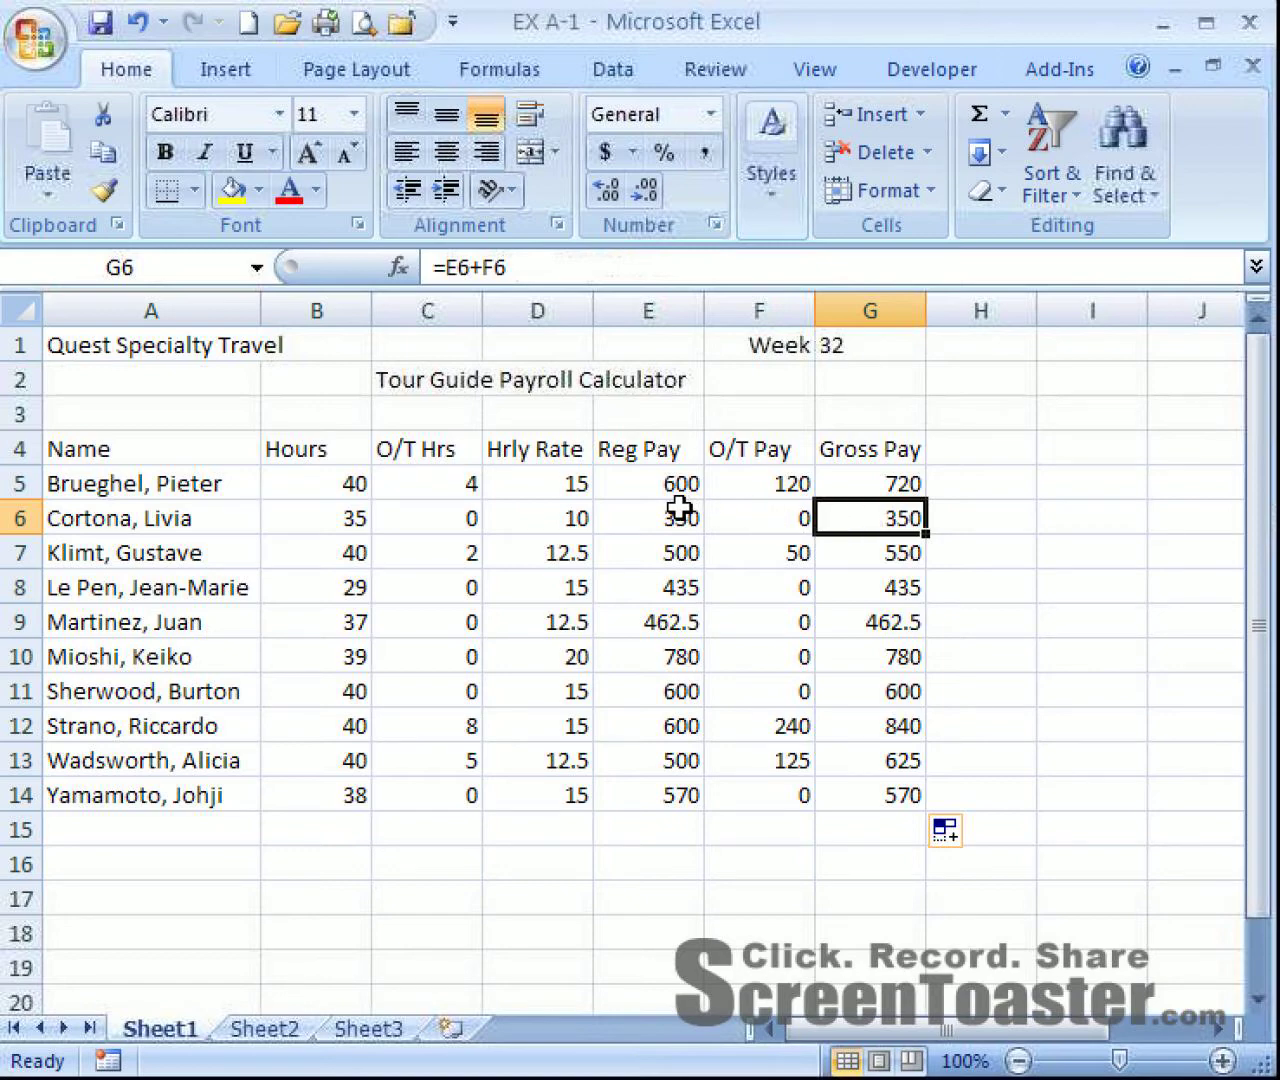
click(872, 561)
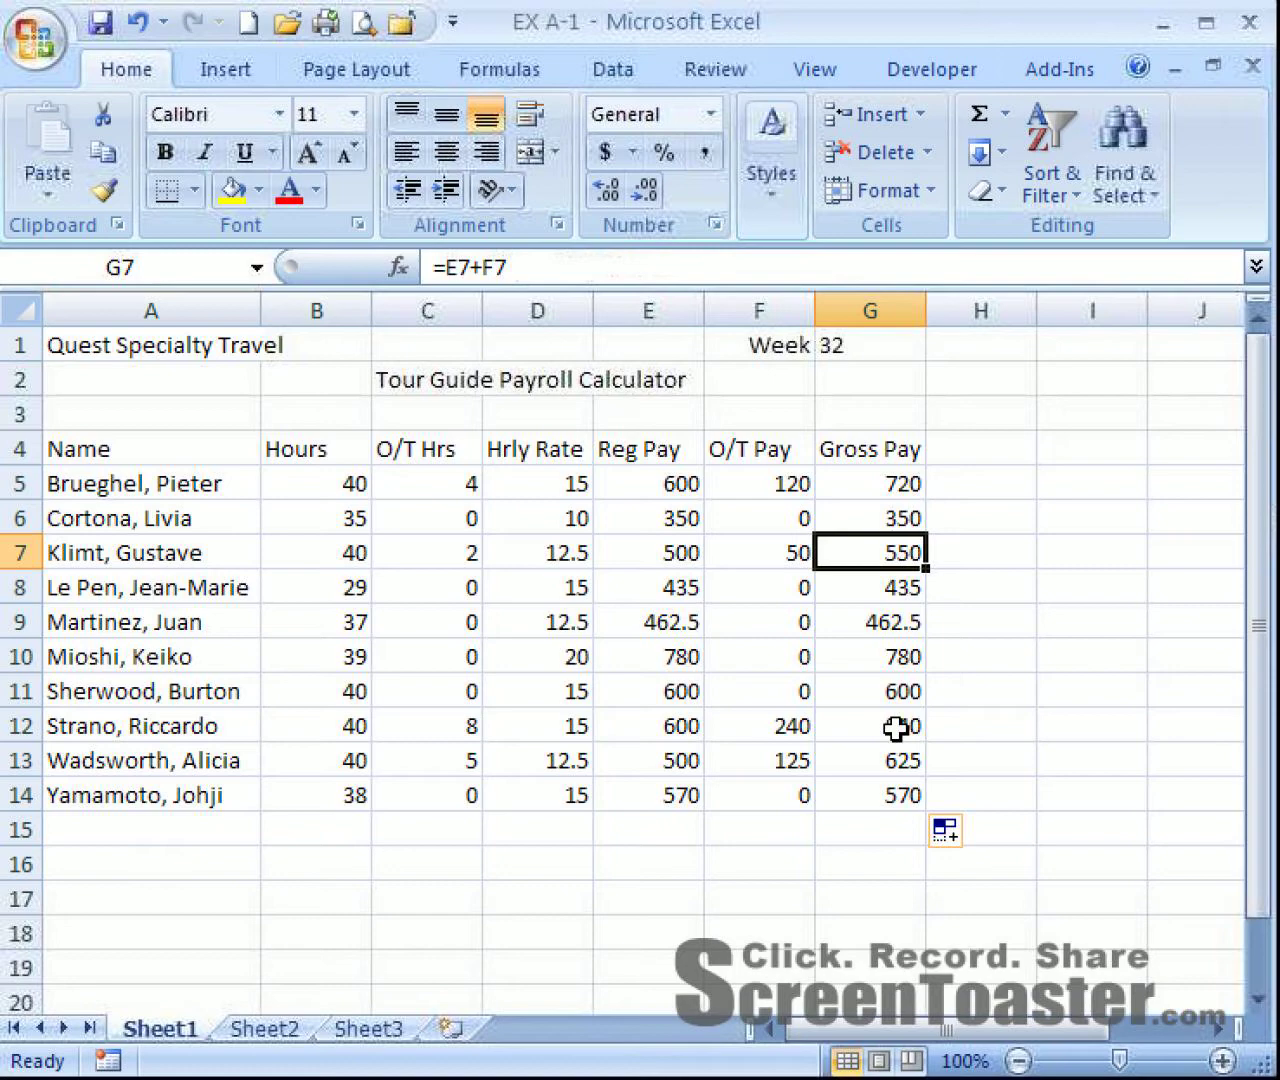
- Label cell A15 "Totals" and use AutoSum in B15 to add the hours in B5:B14
click(158, 829)
text(Totals)
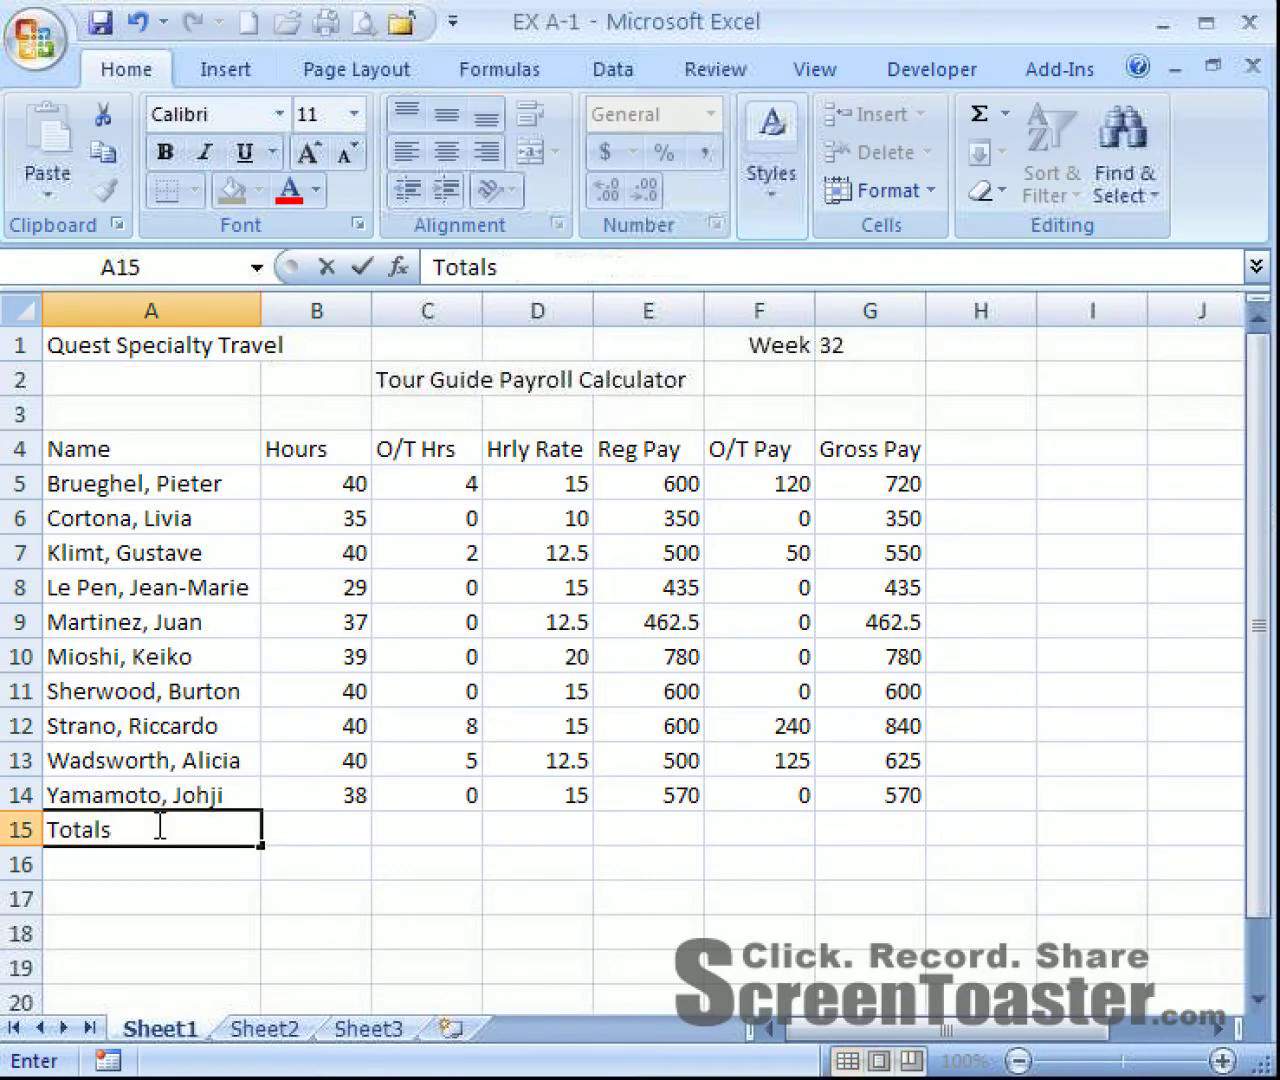
click(297, 827)
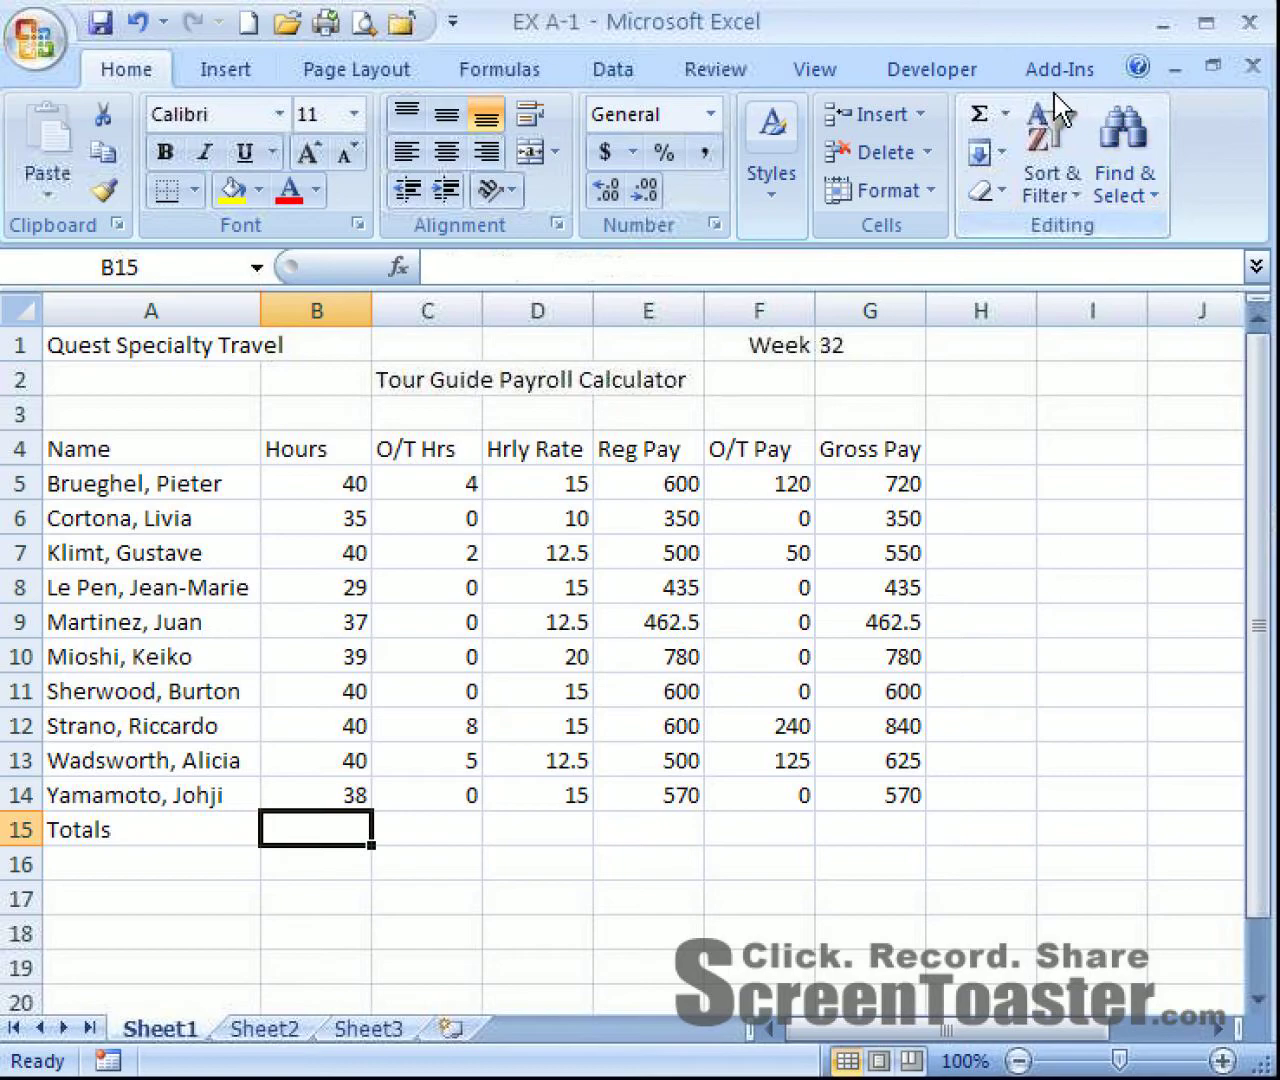
click(981, 118)
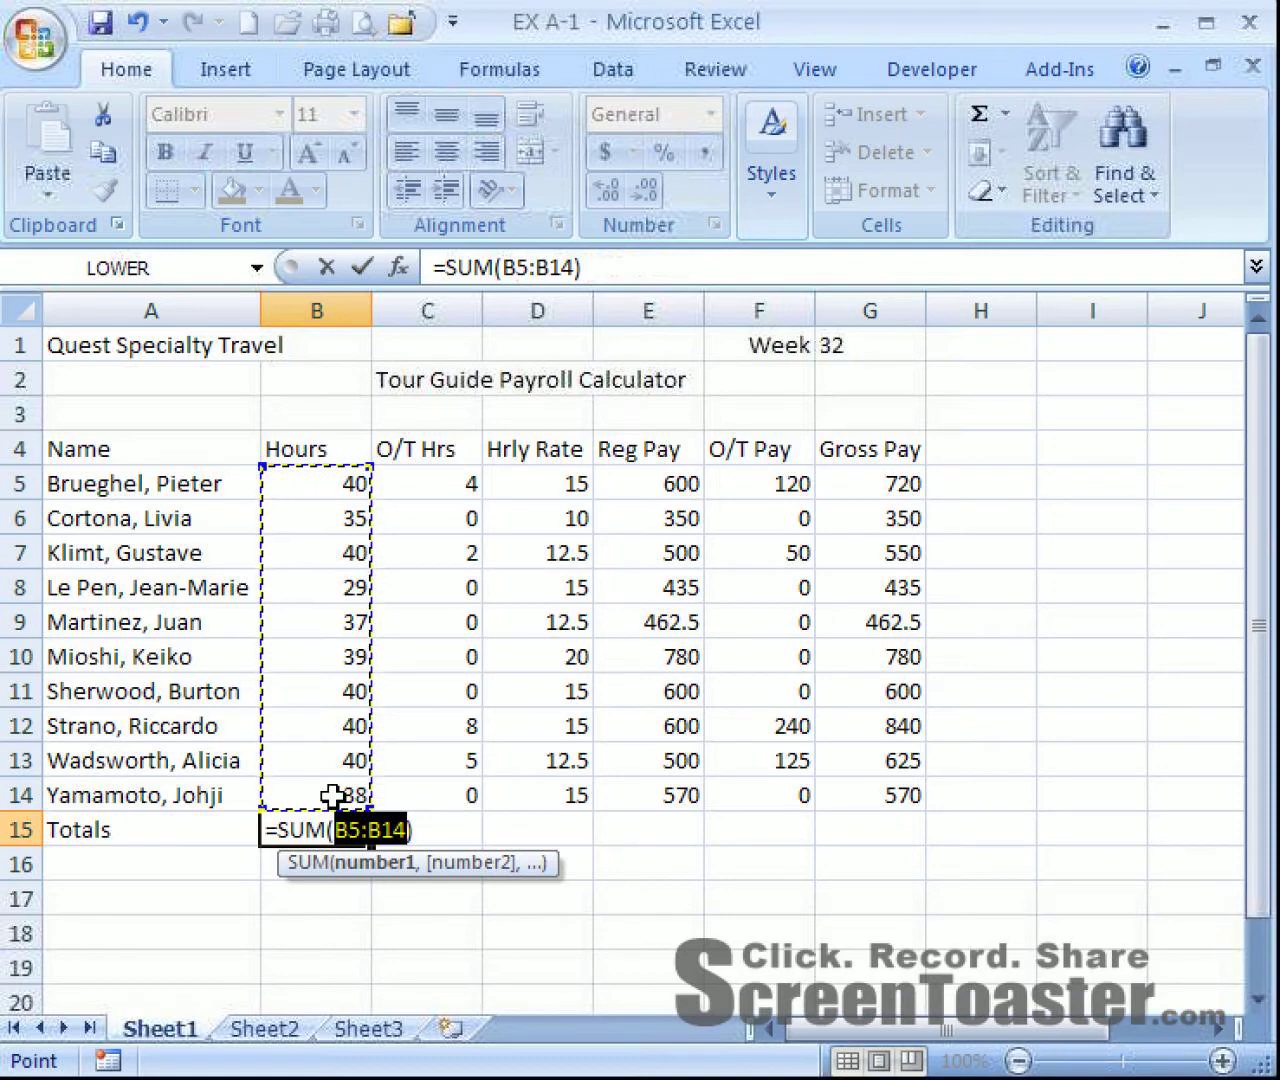
key(Return)
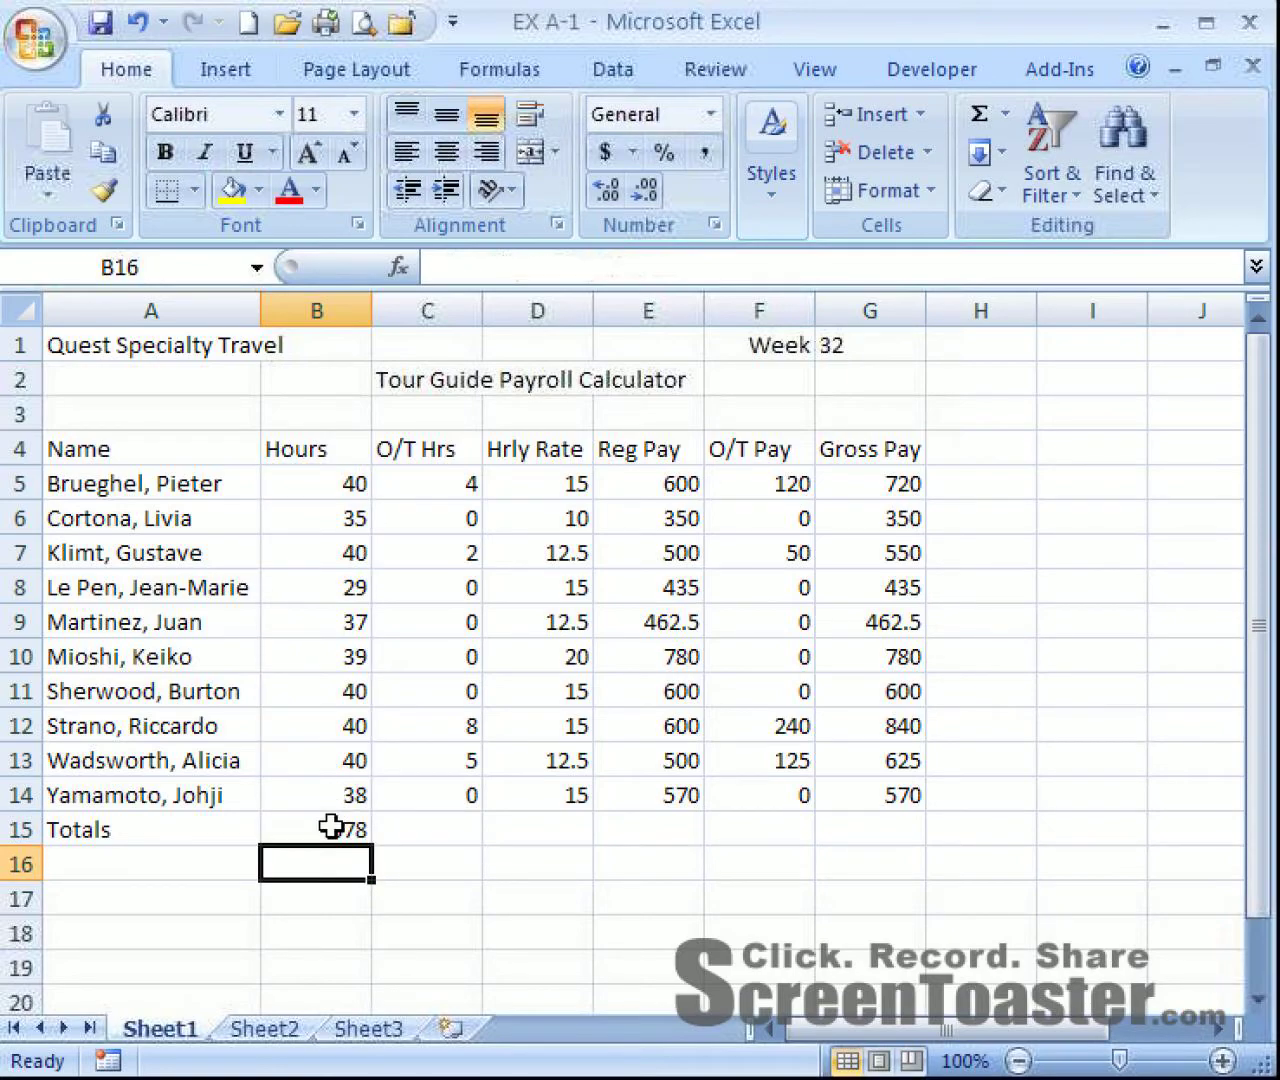
- Copy the B15 total formula across through G15 and check the resulting formula in each column from C to G
click(330, 826)
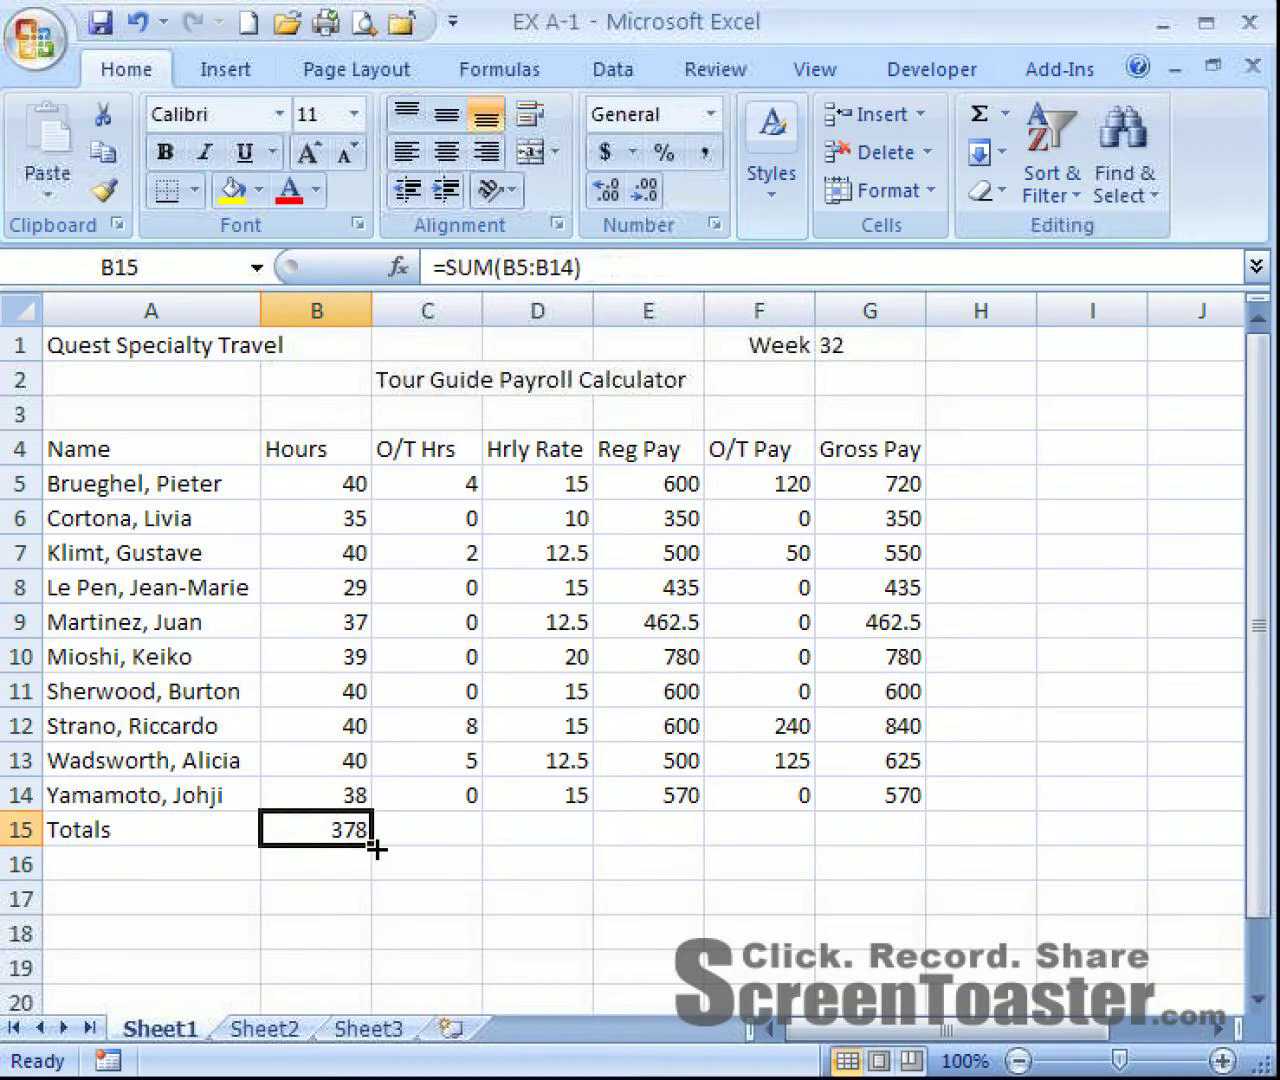
drag(375, 845, 874, 830)
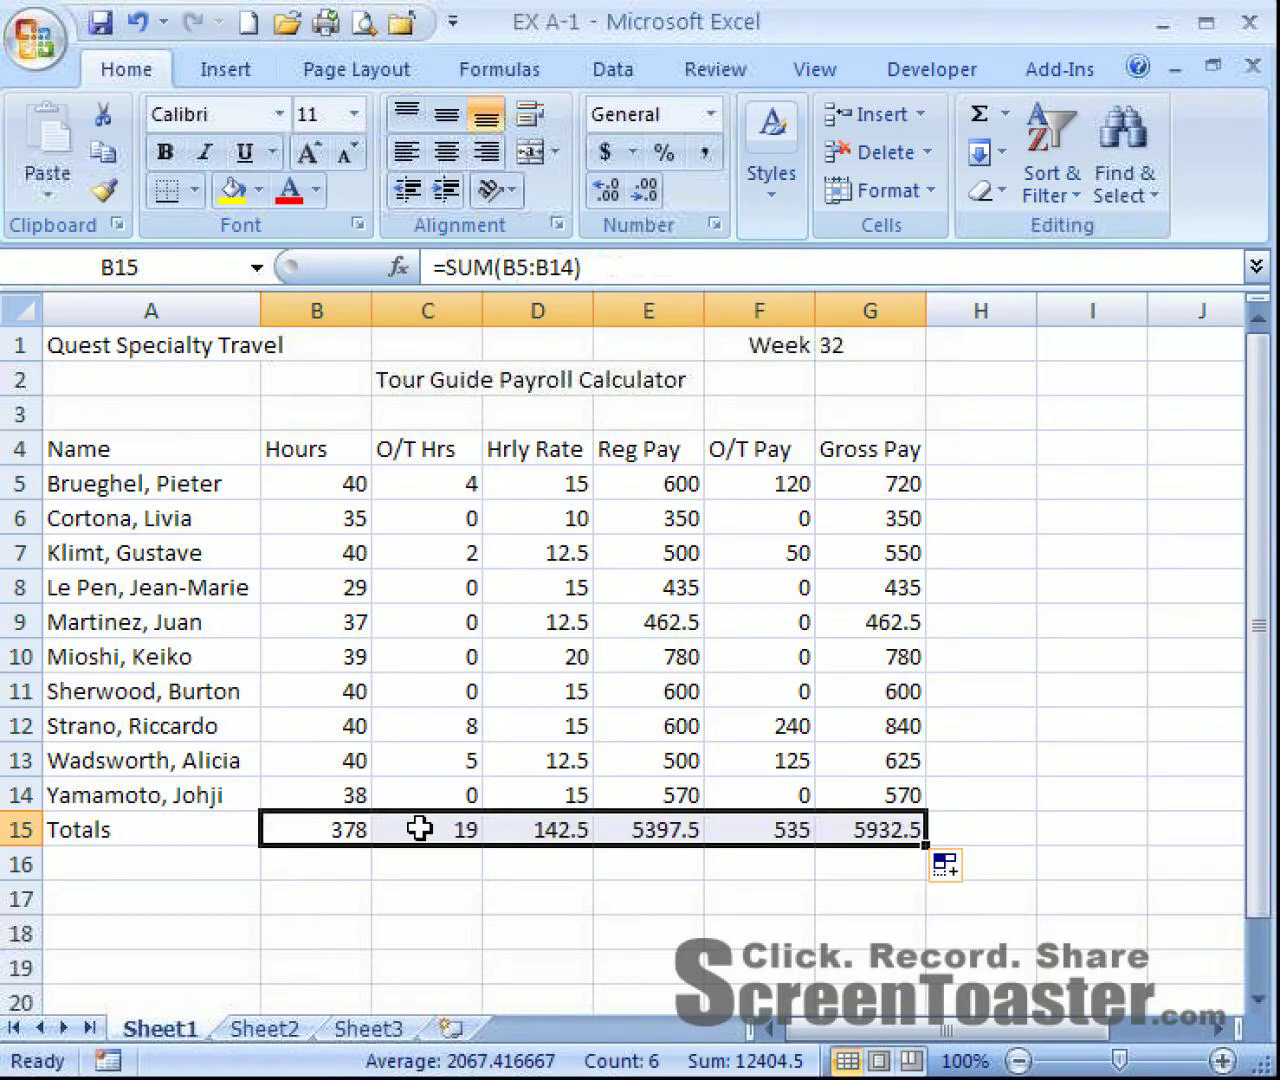
click(419, 828)
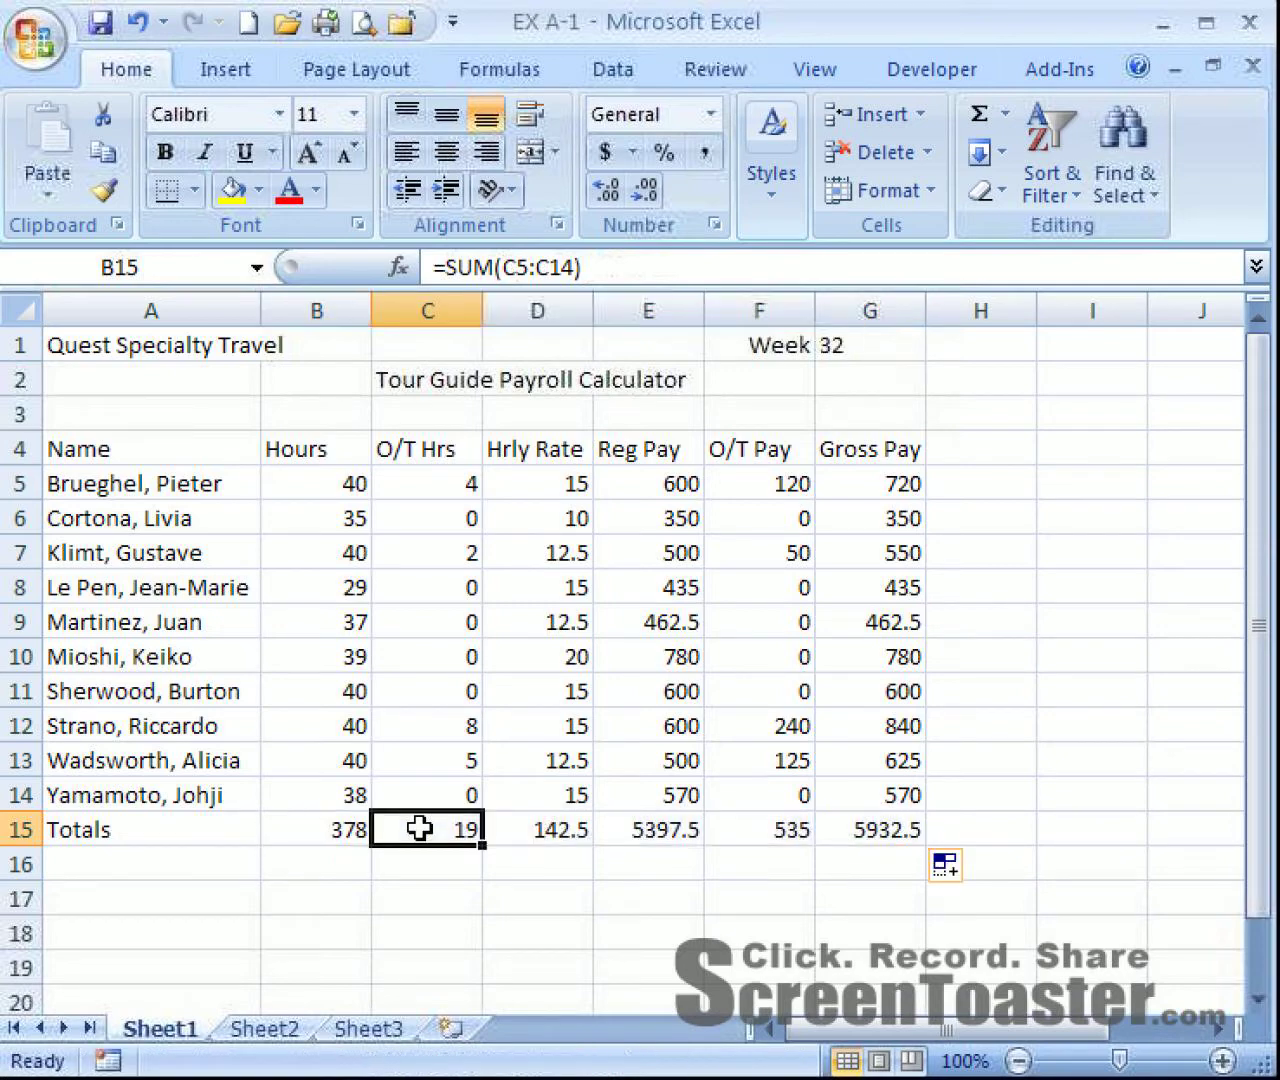
click(540, 823)
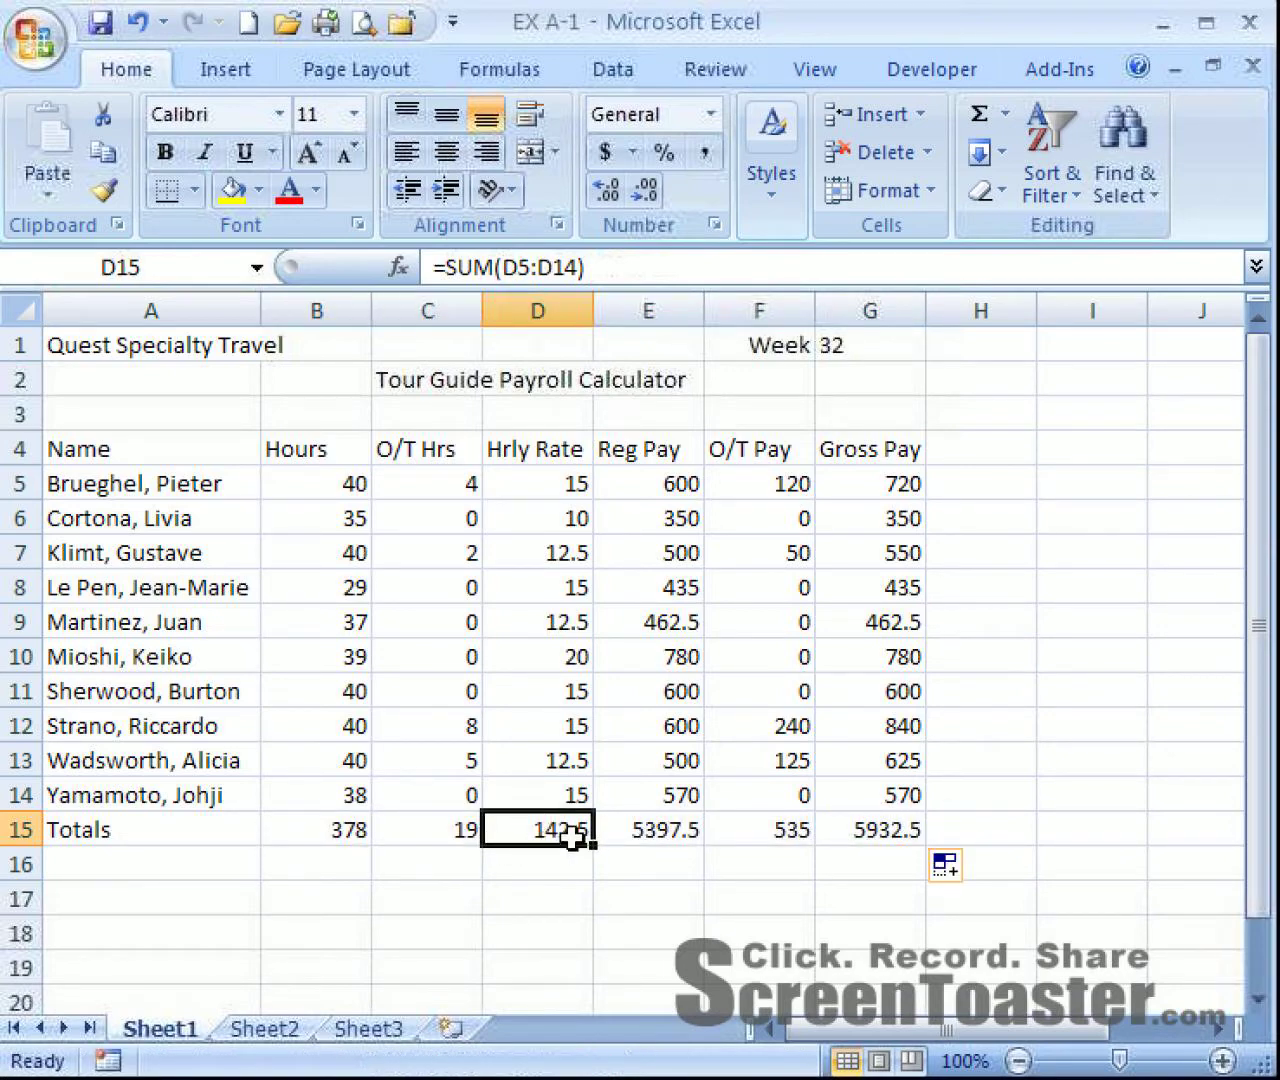
click(646, 820)
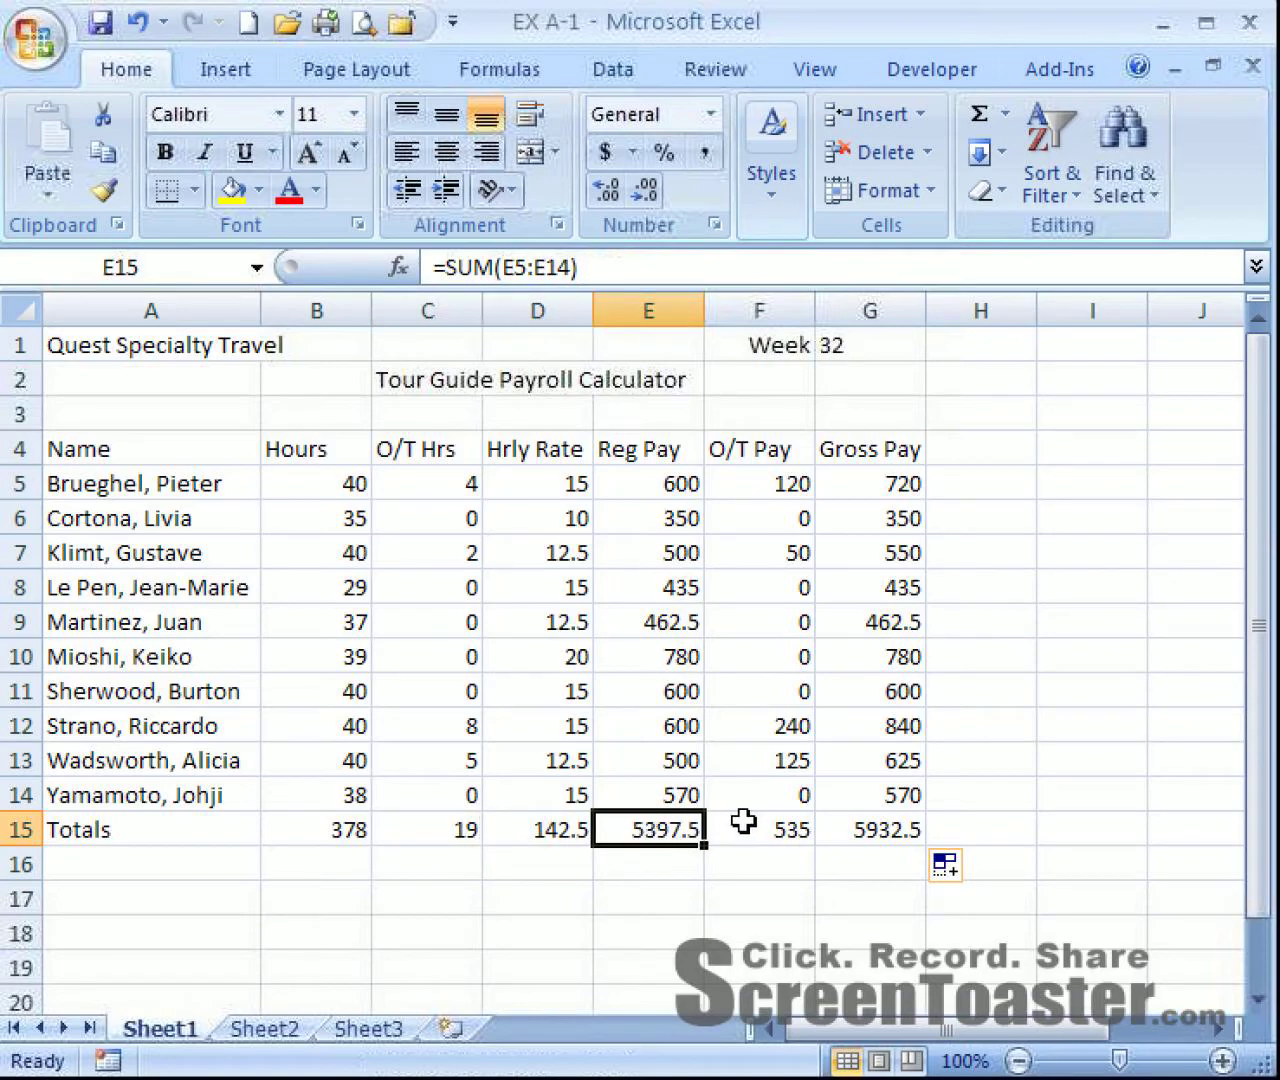
click(745, 822)
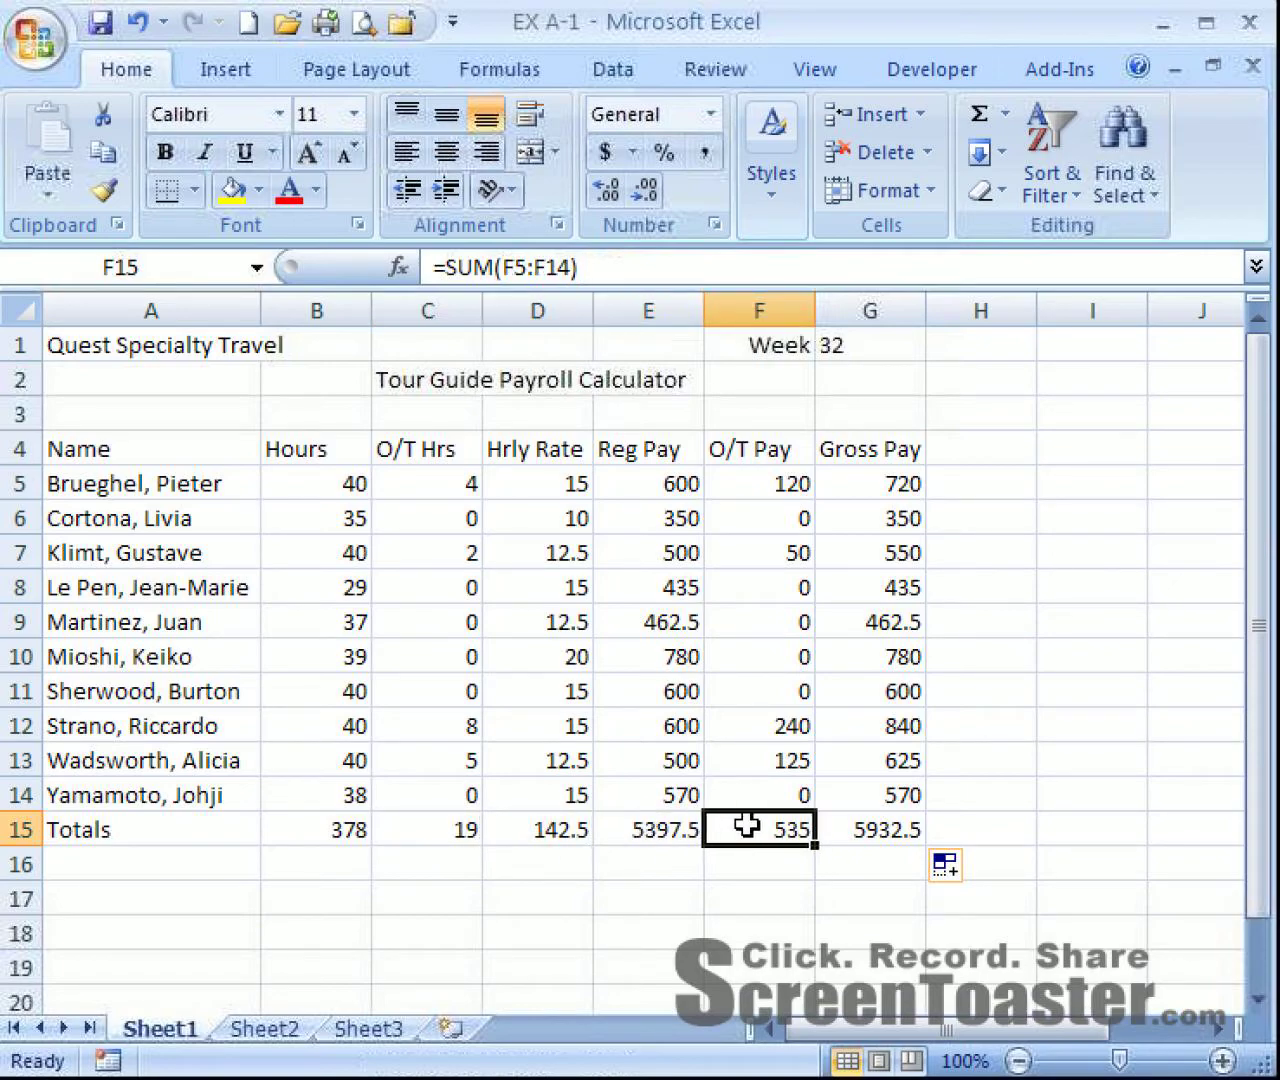
click(855, 820)
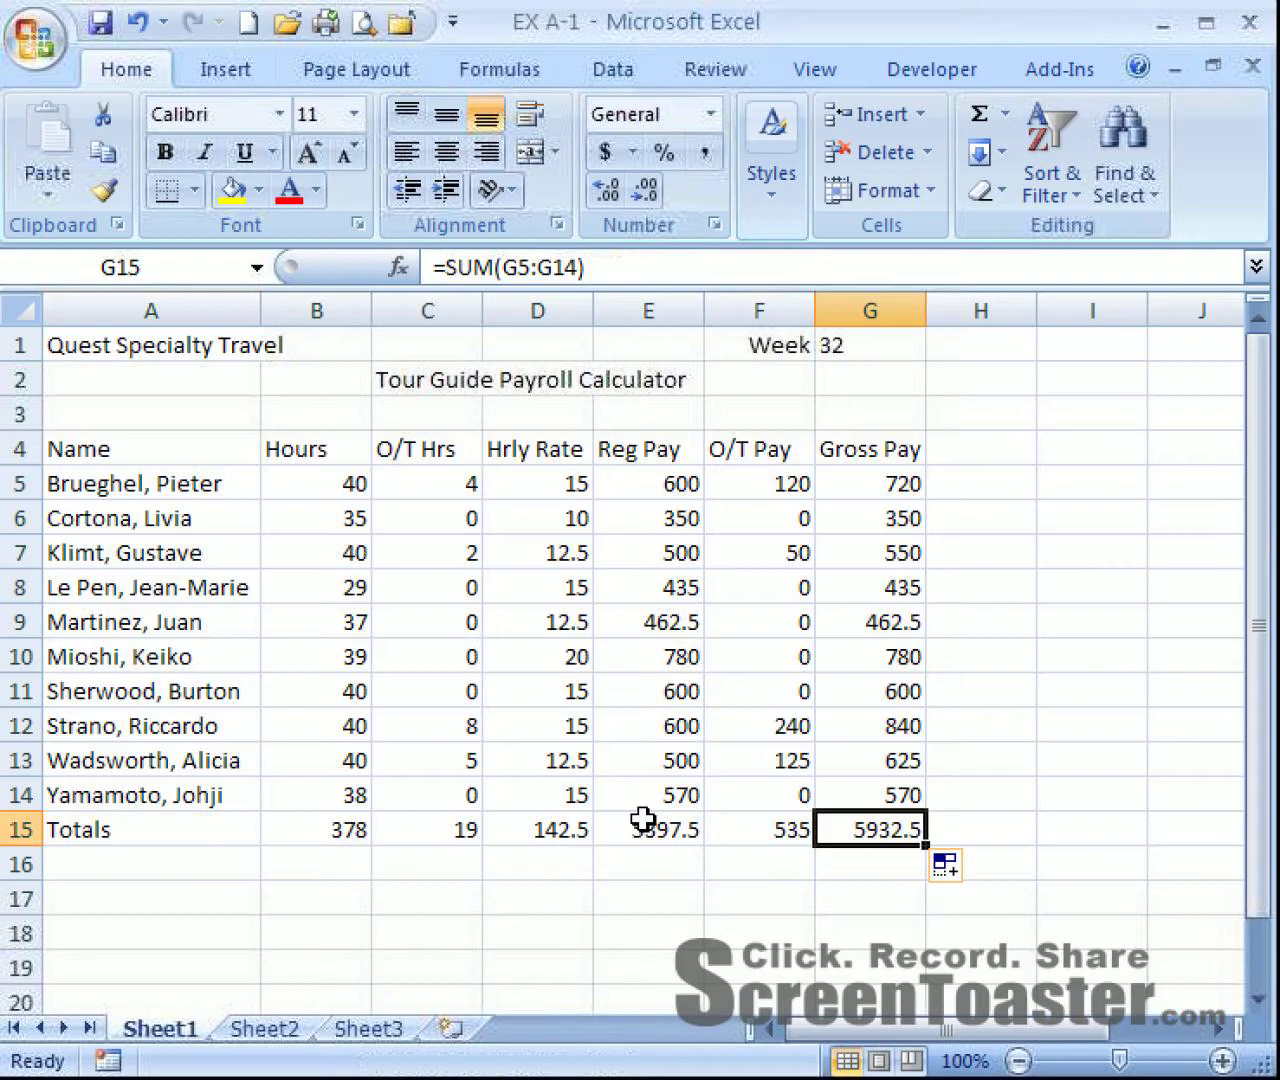
- Set Sheet1 to show formulas in cells instead of their calculated results in the advanced Excel options
click(33, 45)
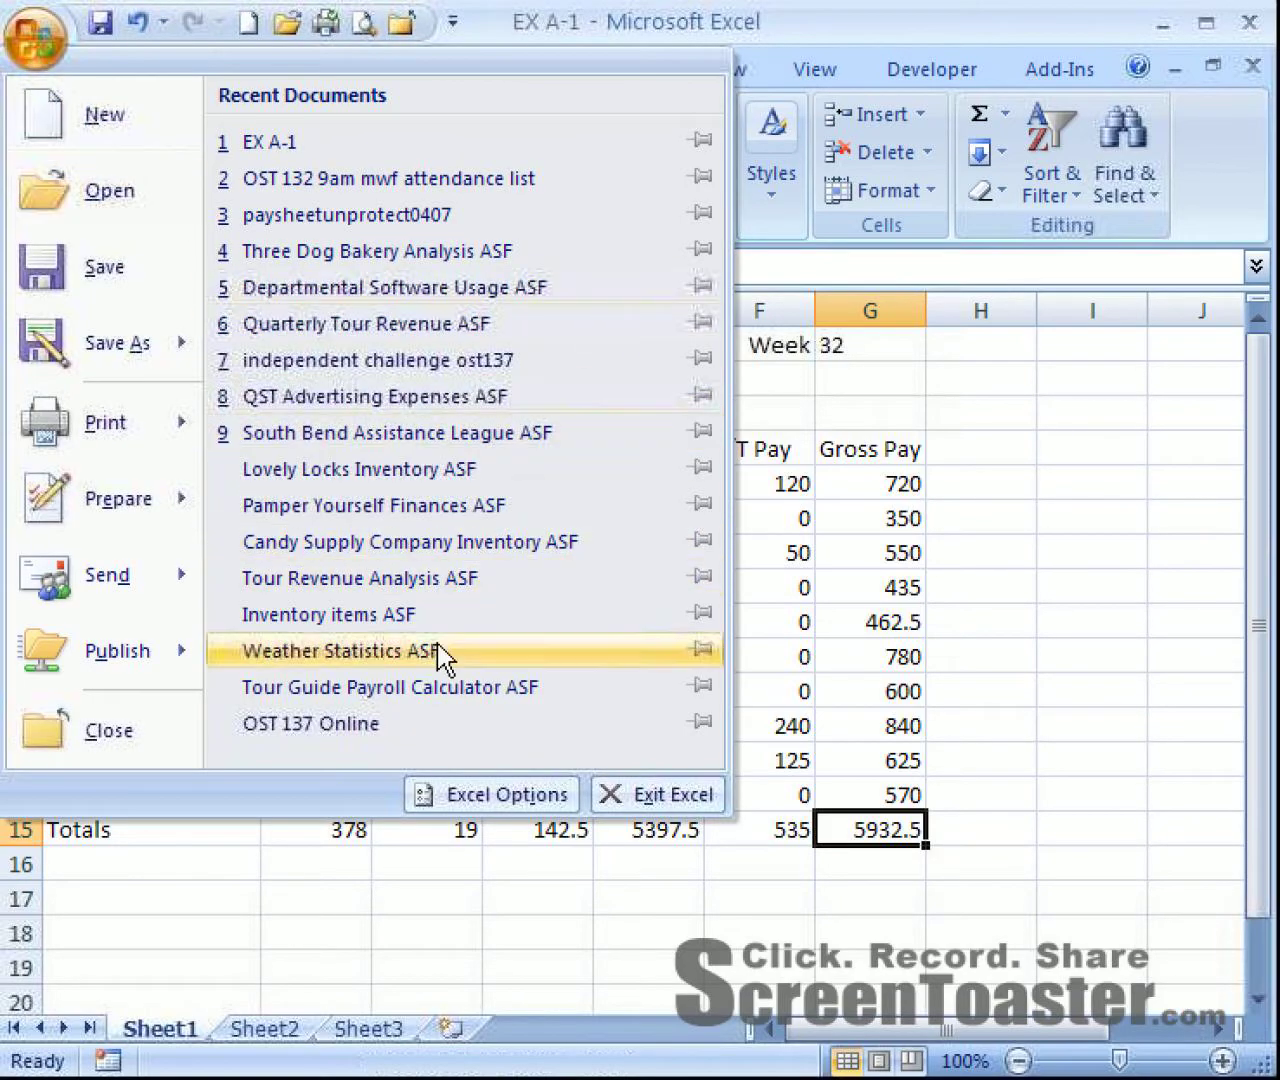
click(512, 796)
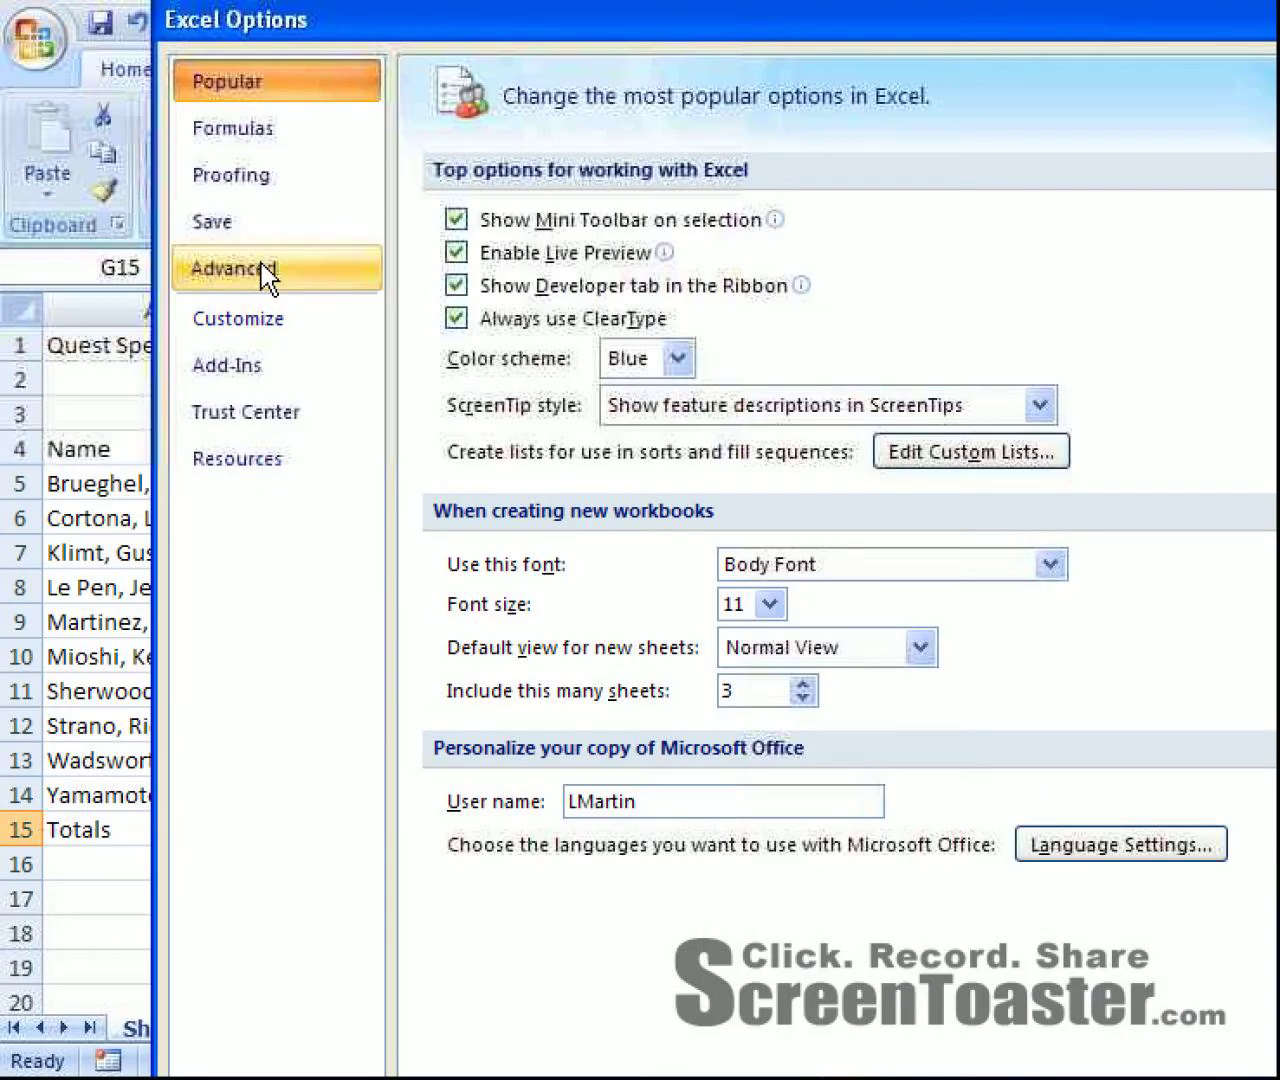
click(266, 276)
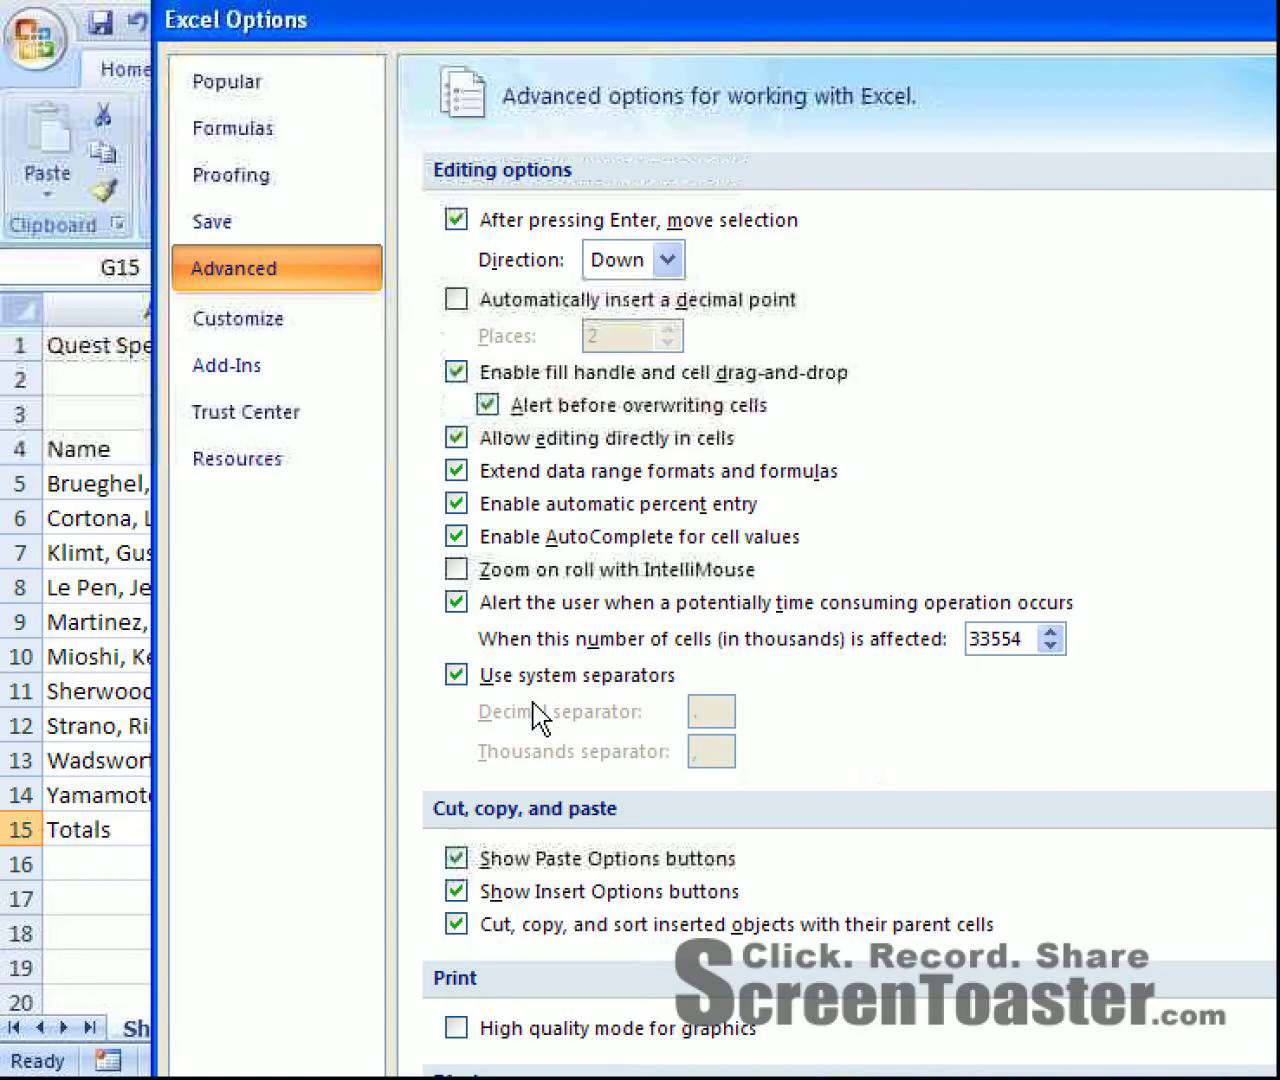
scroll(535, 705, down, 6)
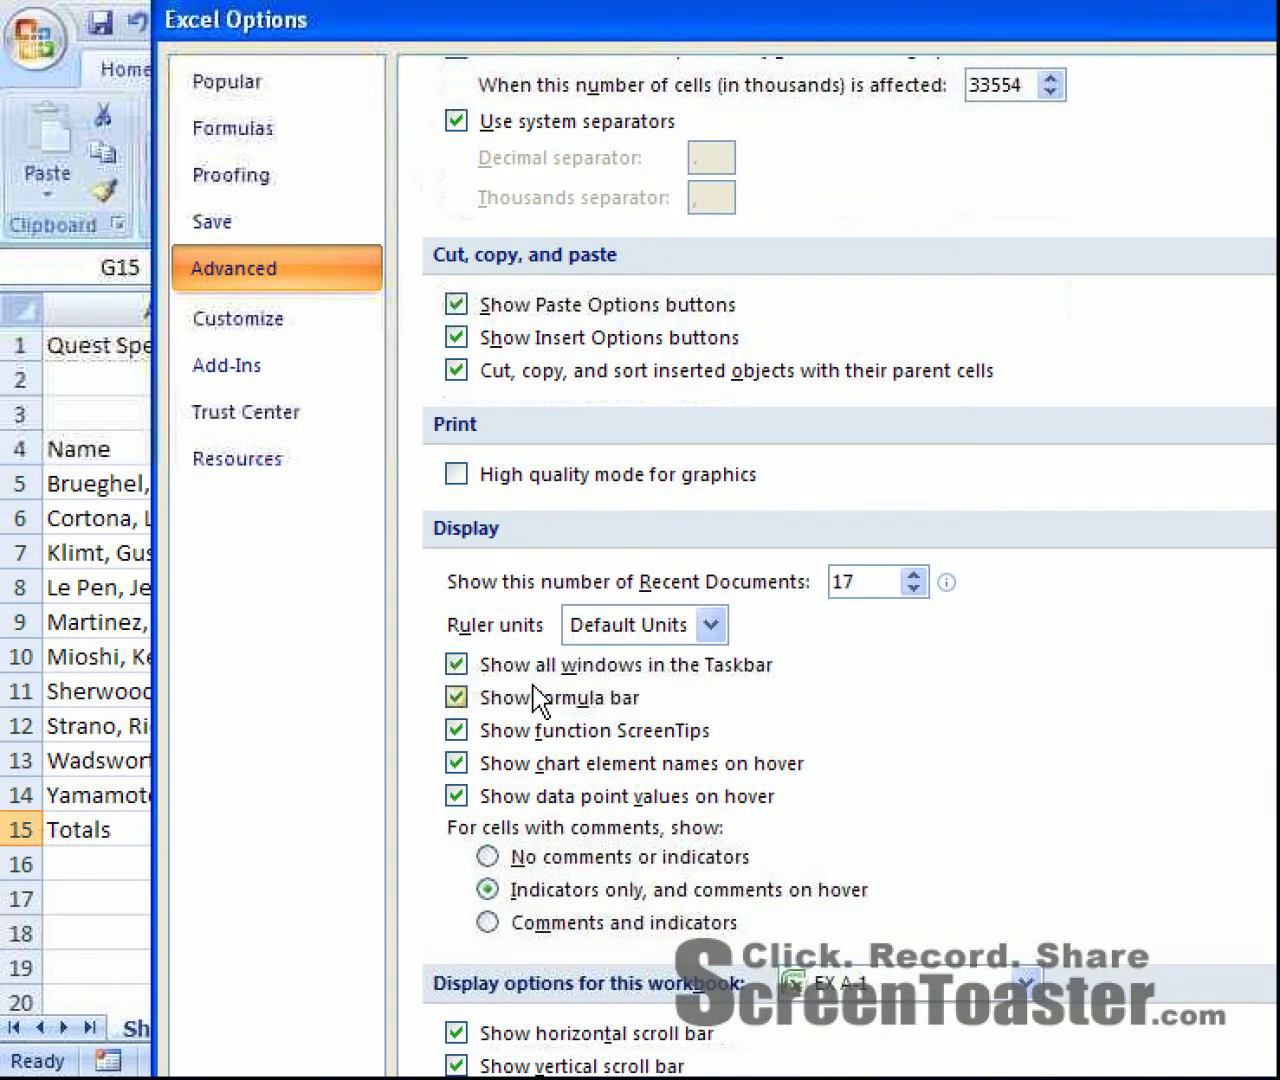
scroll(535, 700, down, 3)
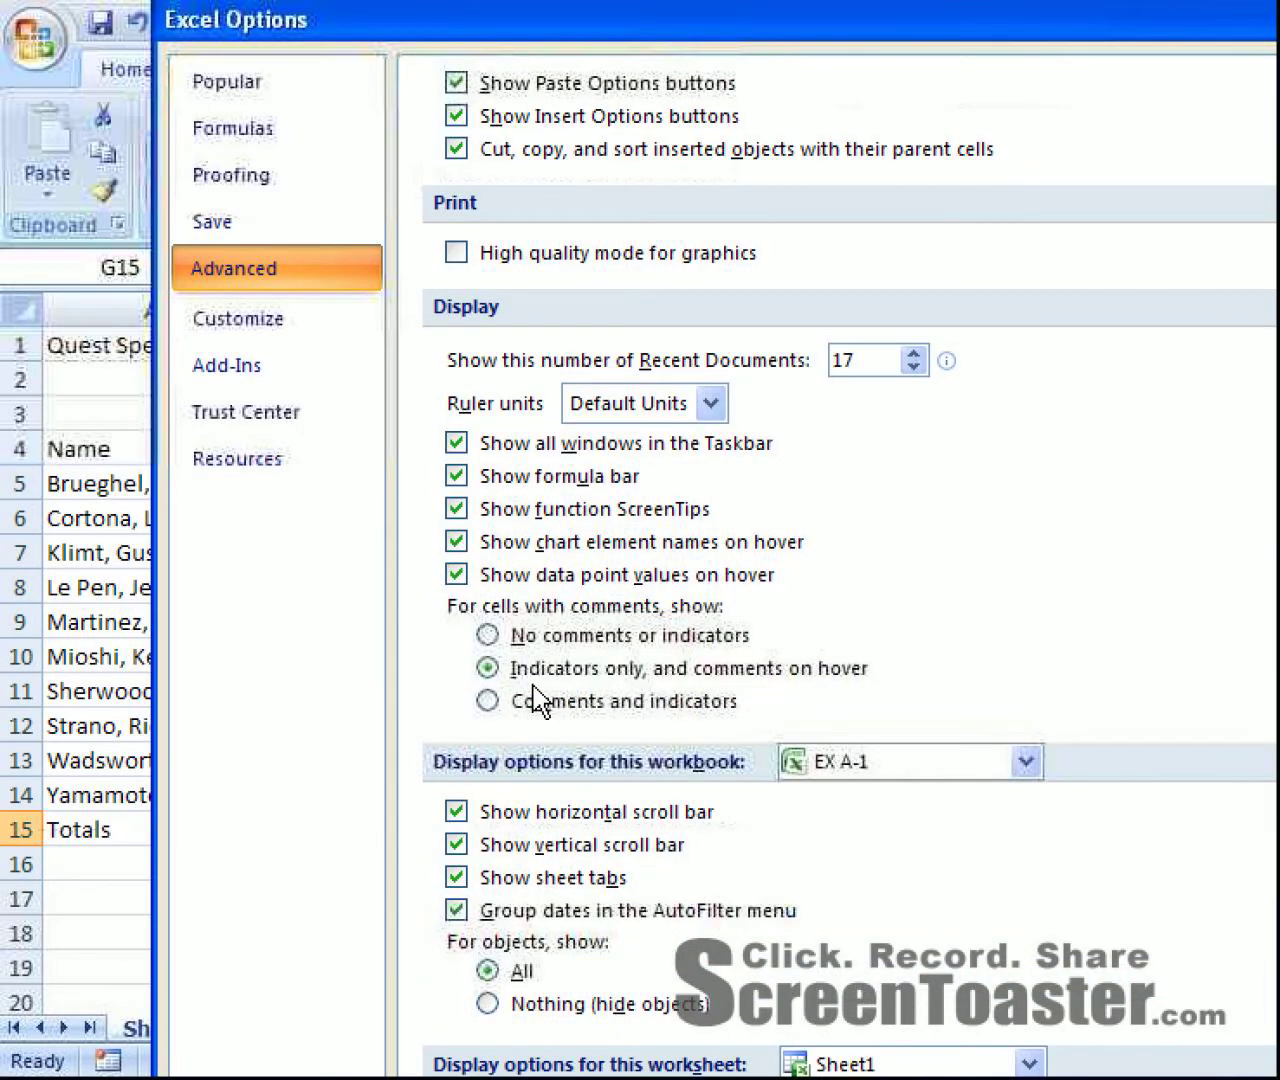
scroll(535, 700, down, 4)
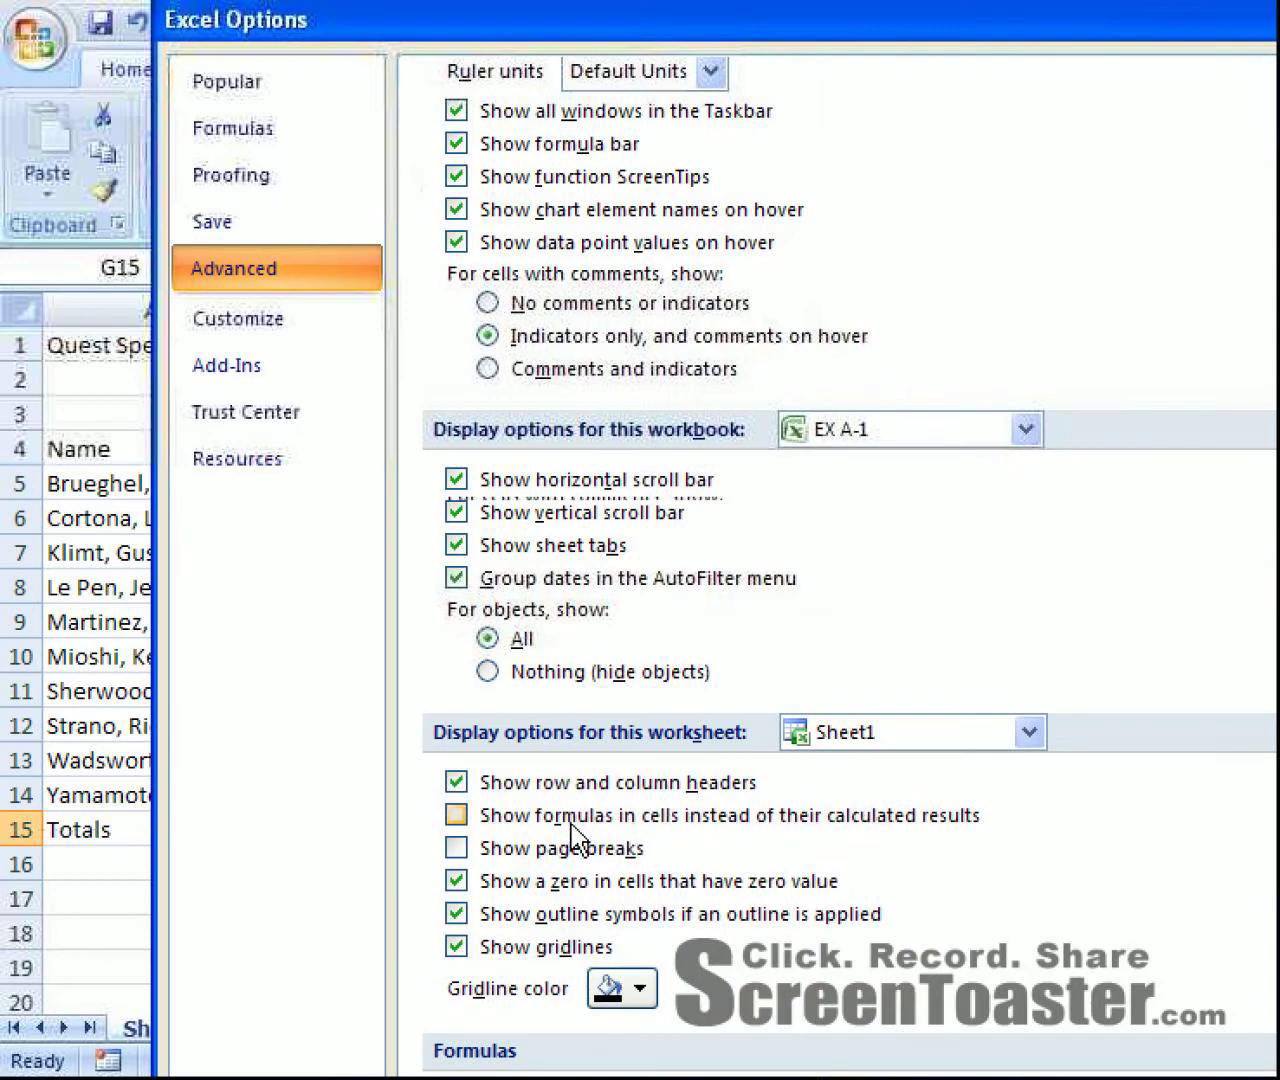
click(458, 815)
key(Return)
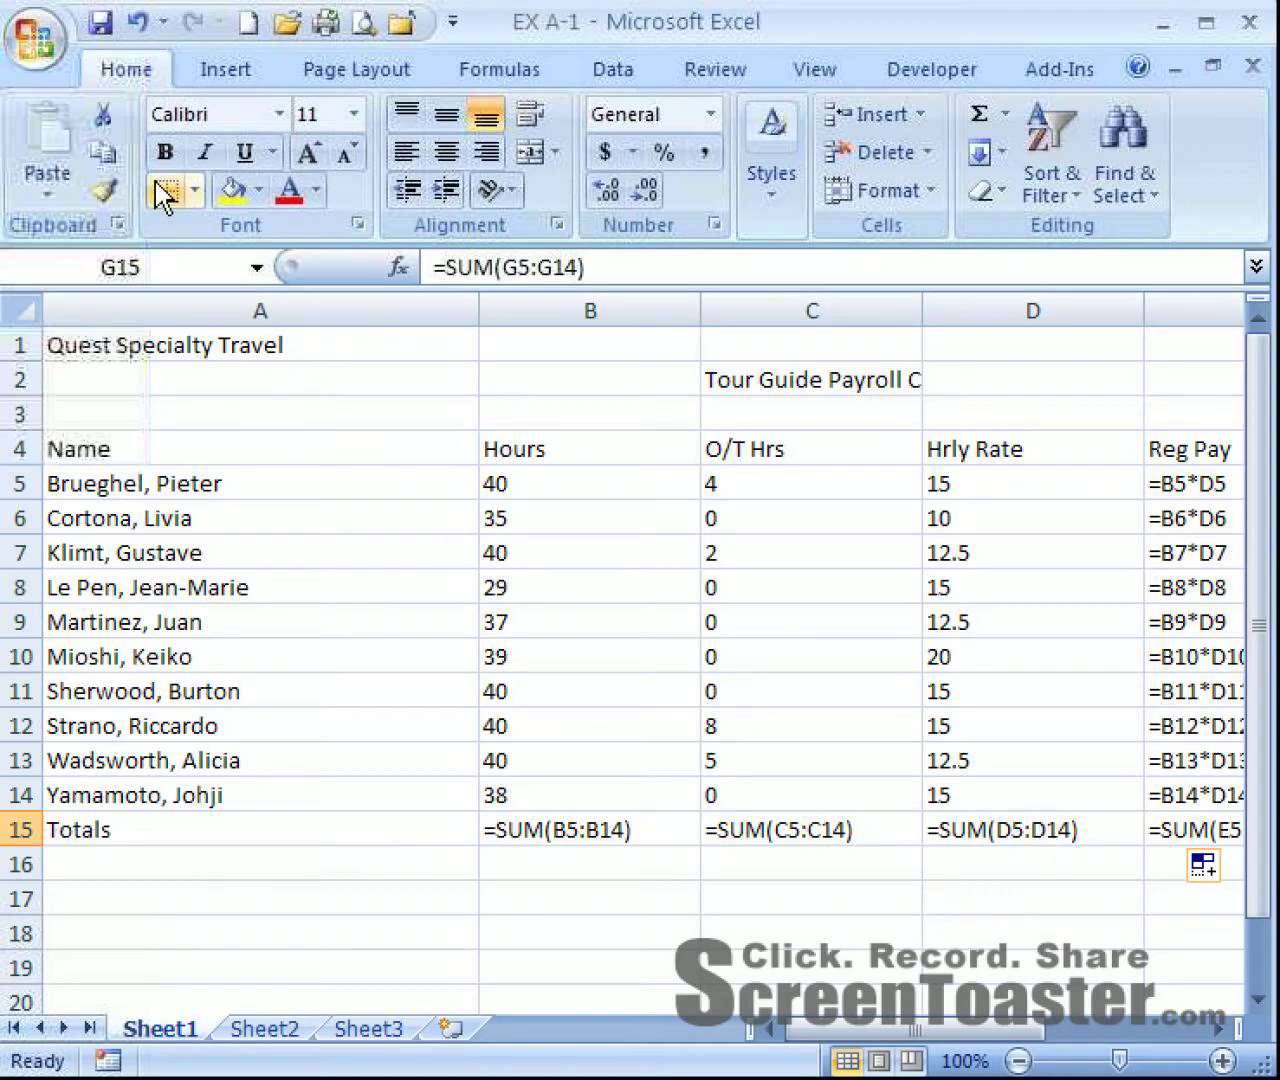
- Turn off showing formulas in cells for Sheet1 so that calculated results are displayed again
click(42, 45)
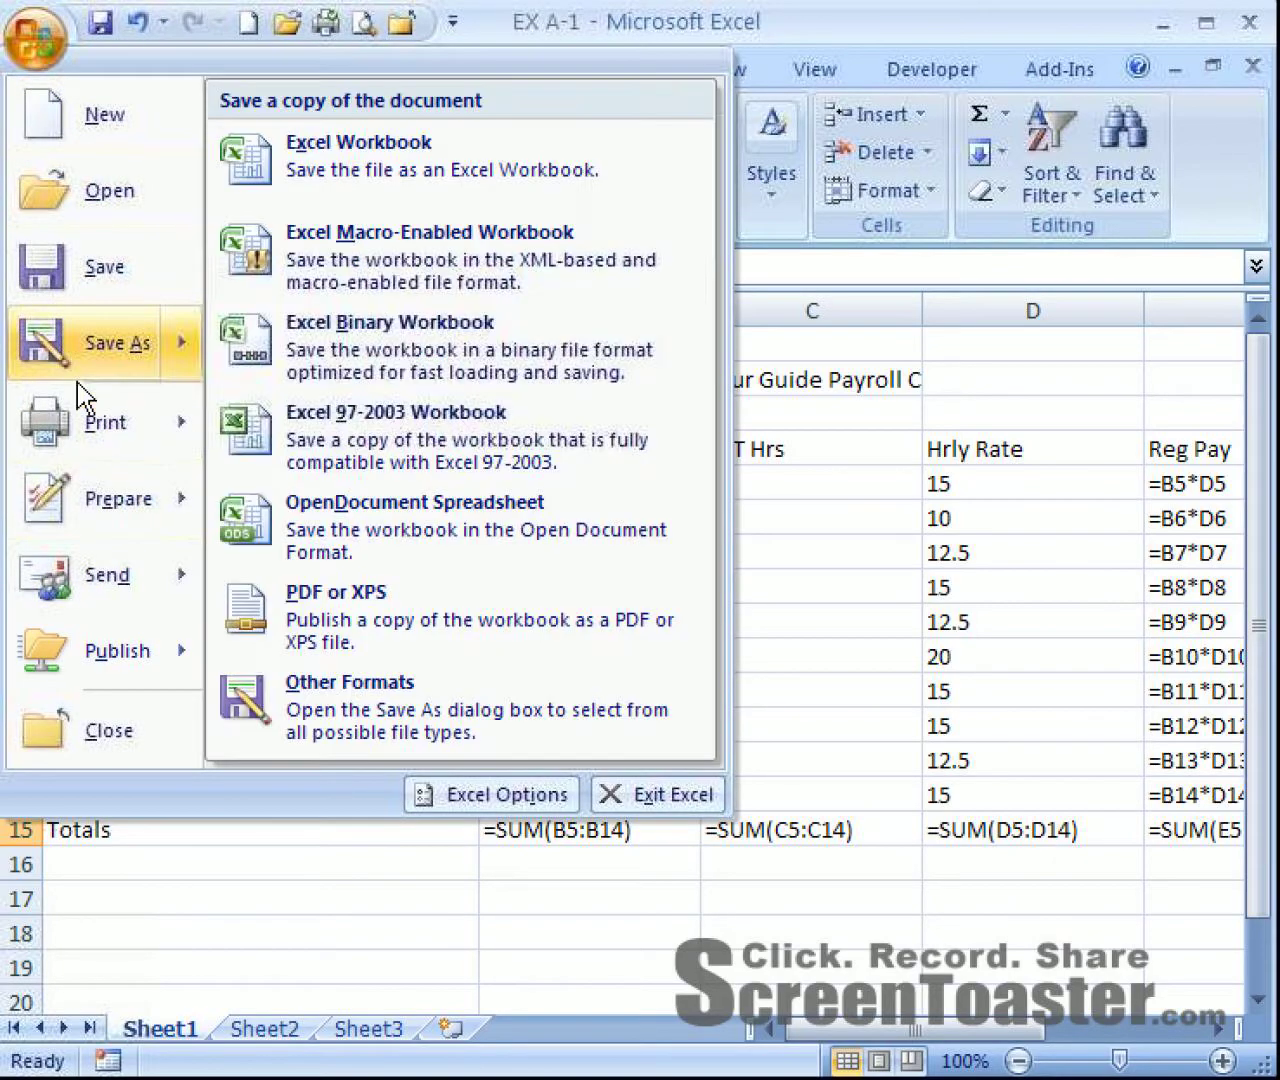
click(440, 797)
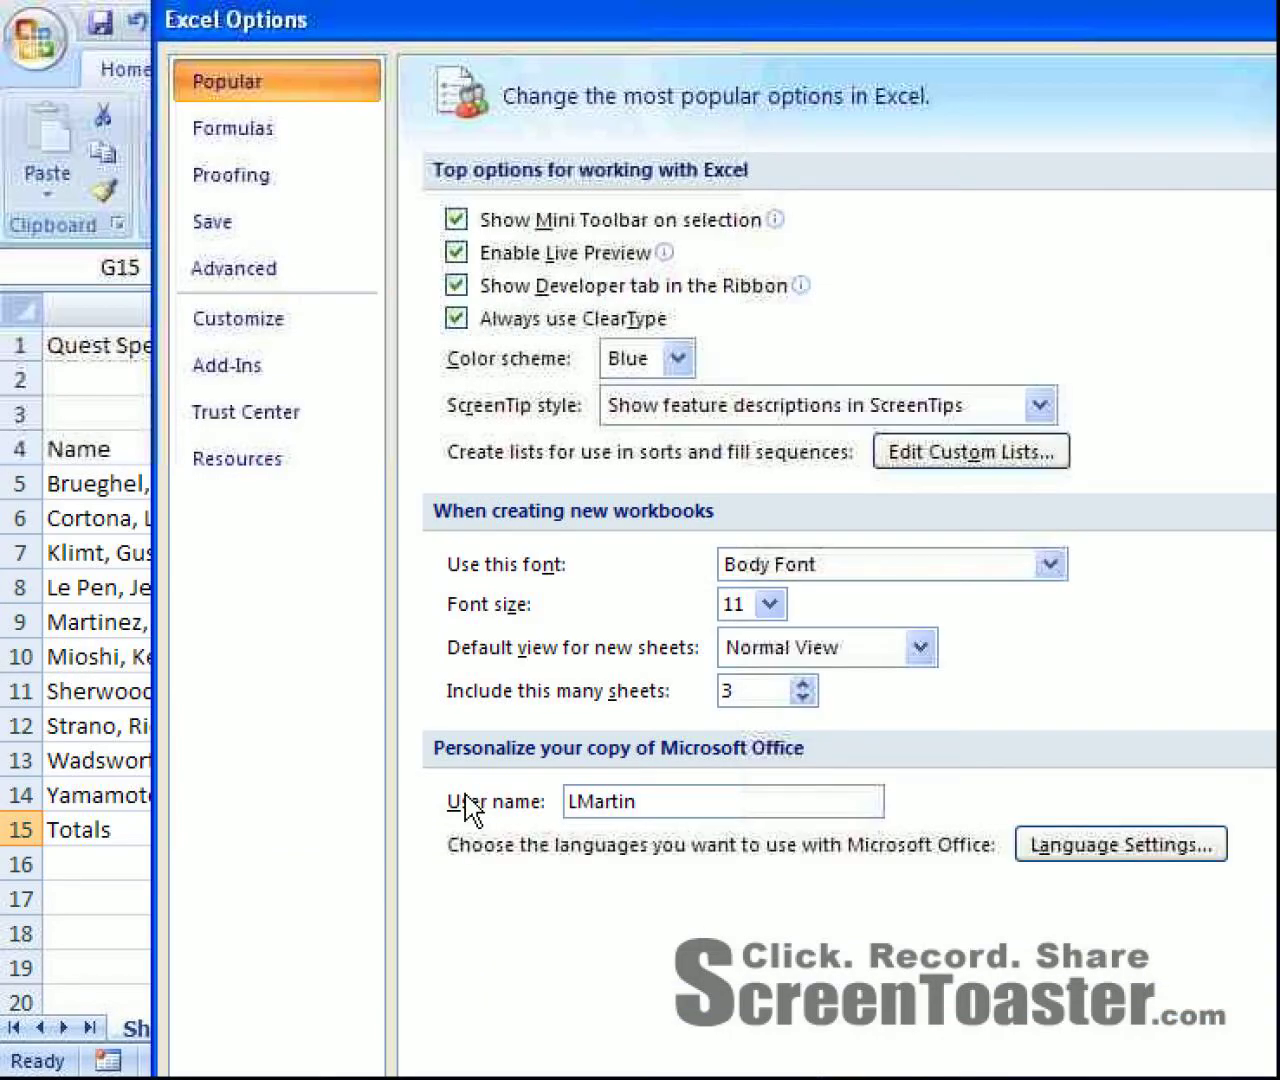
click(271, 270)
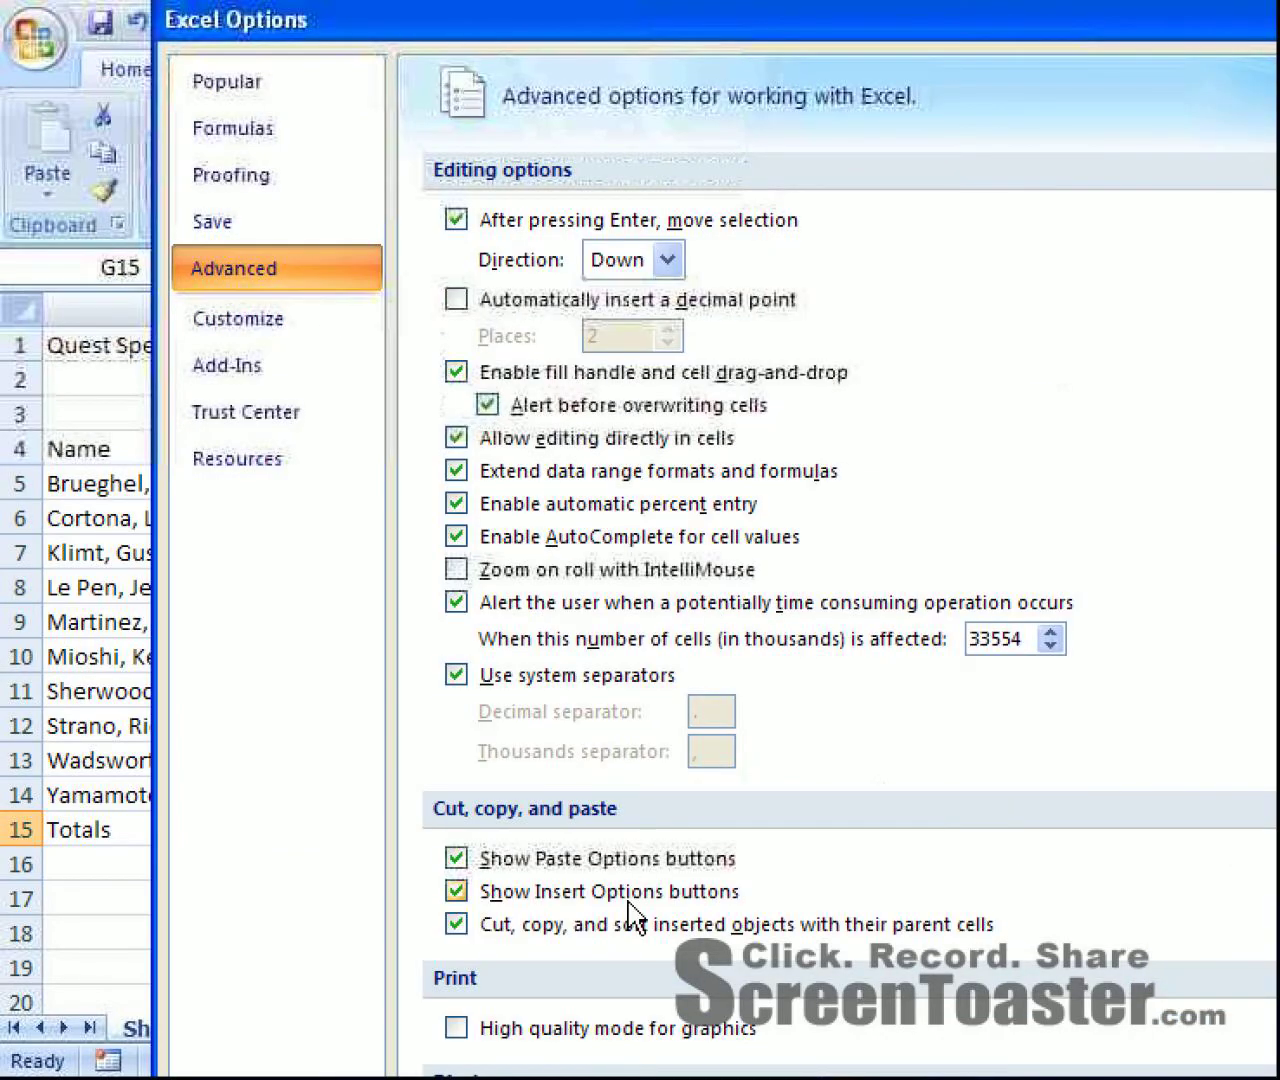
scroll(655, 830, down, 6)
scroll(650, 820, down, 3)
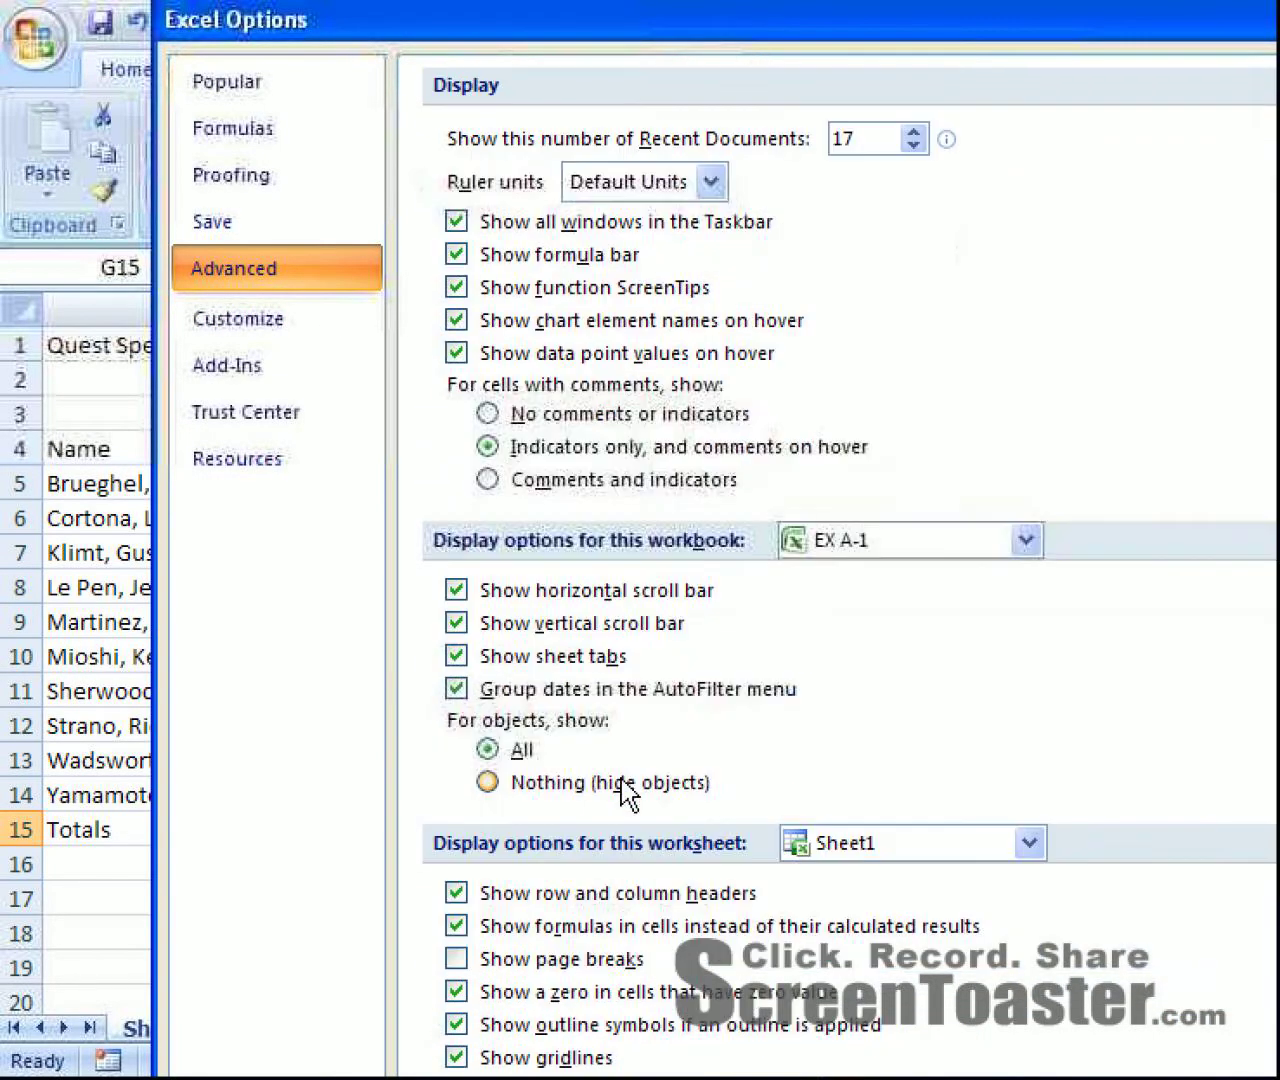
click(457, 926)
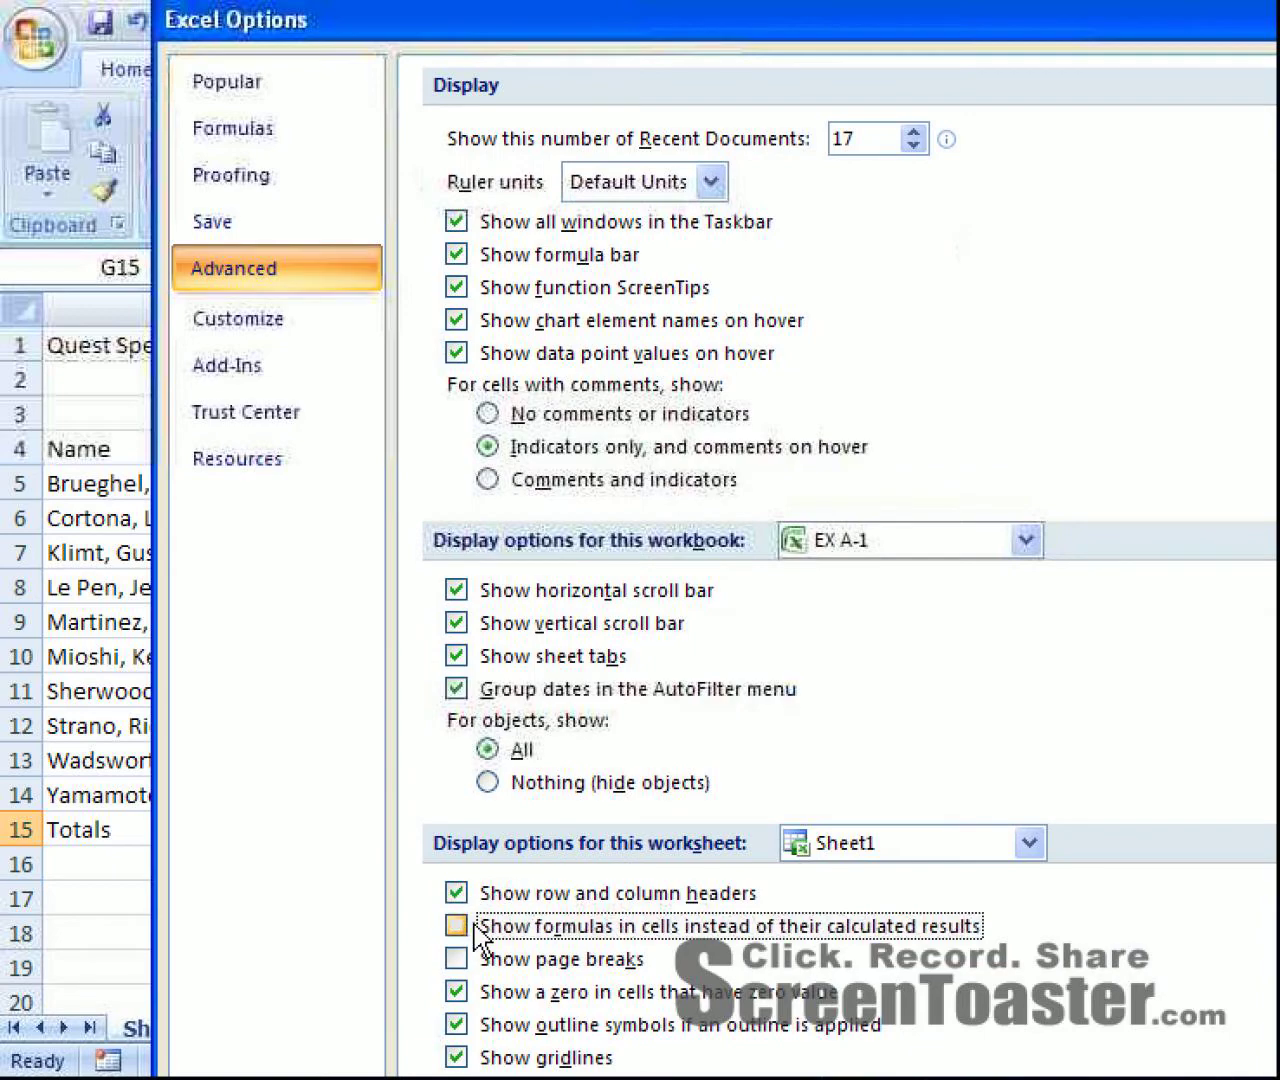
key(Return)
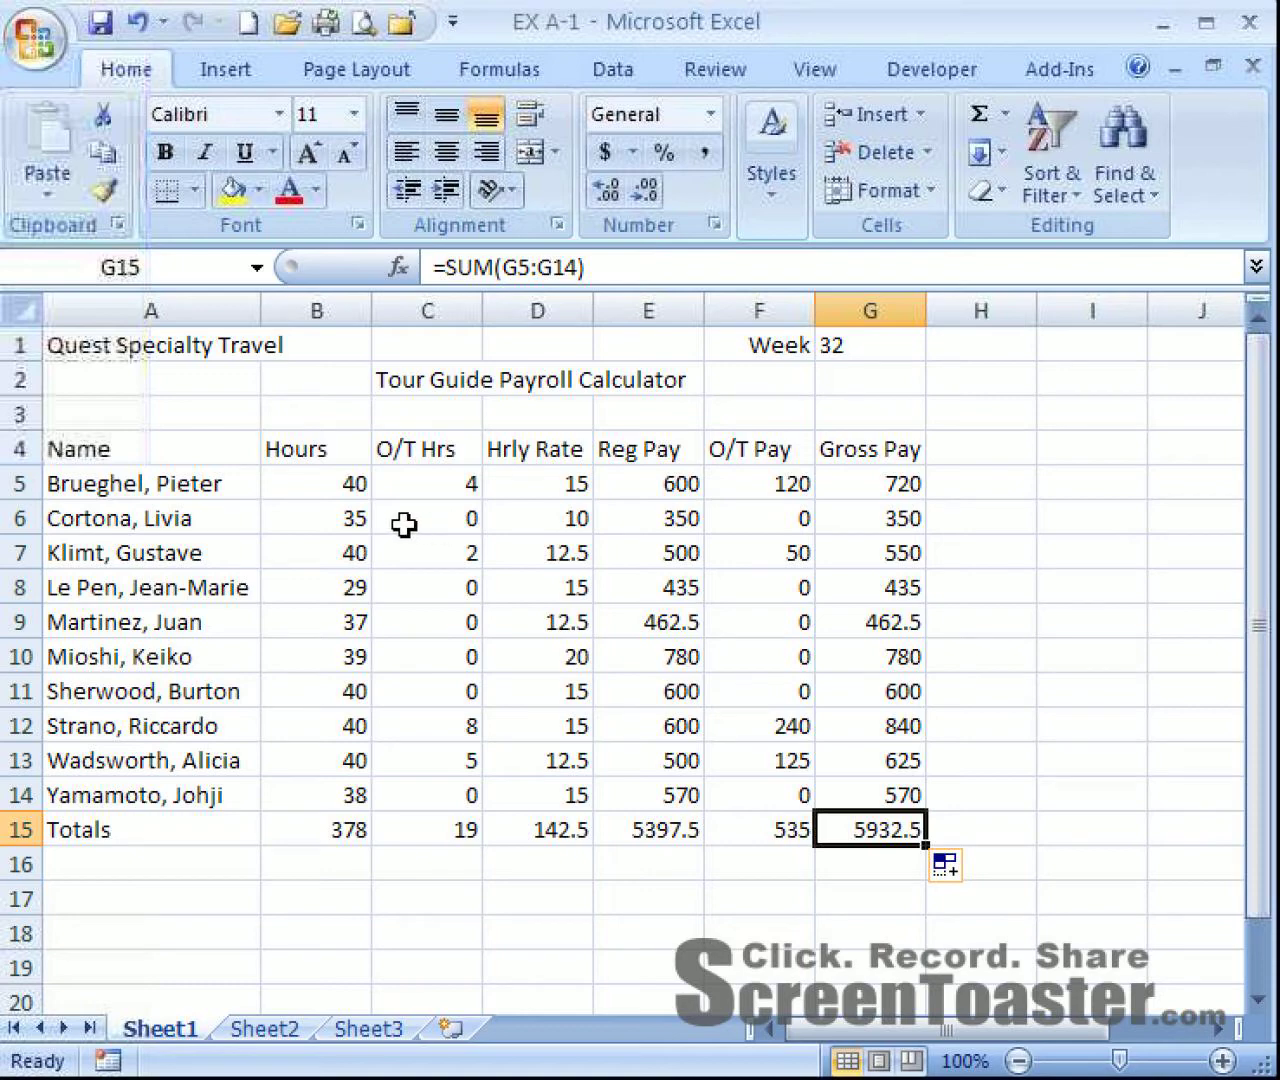
- Change the second employee's regular hours in B6 to 40 and overtime hours in C6 to 5
click(319, 522)
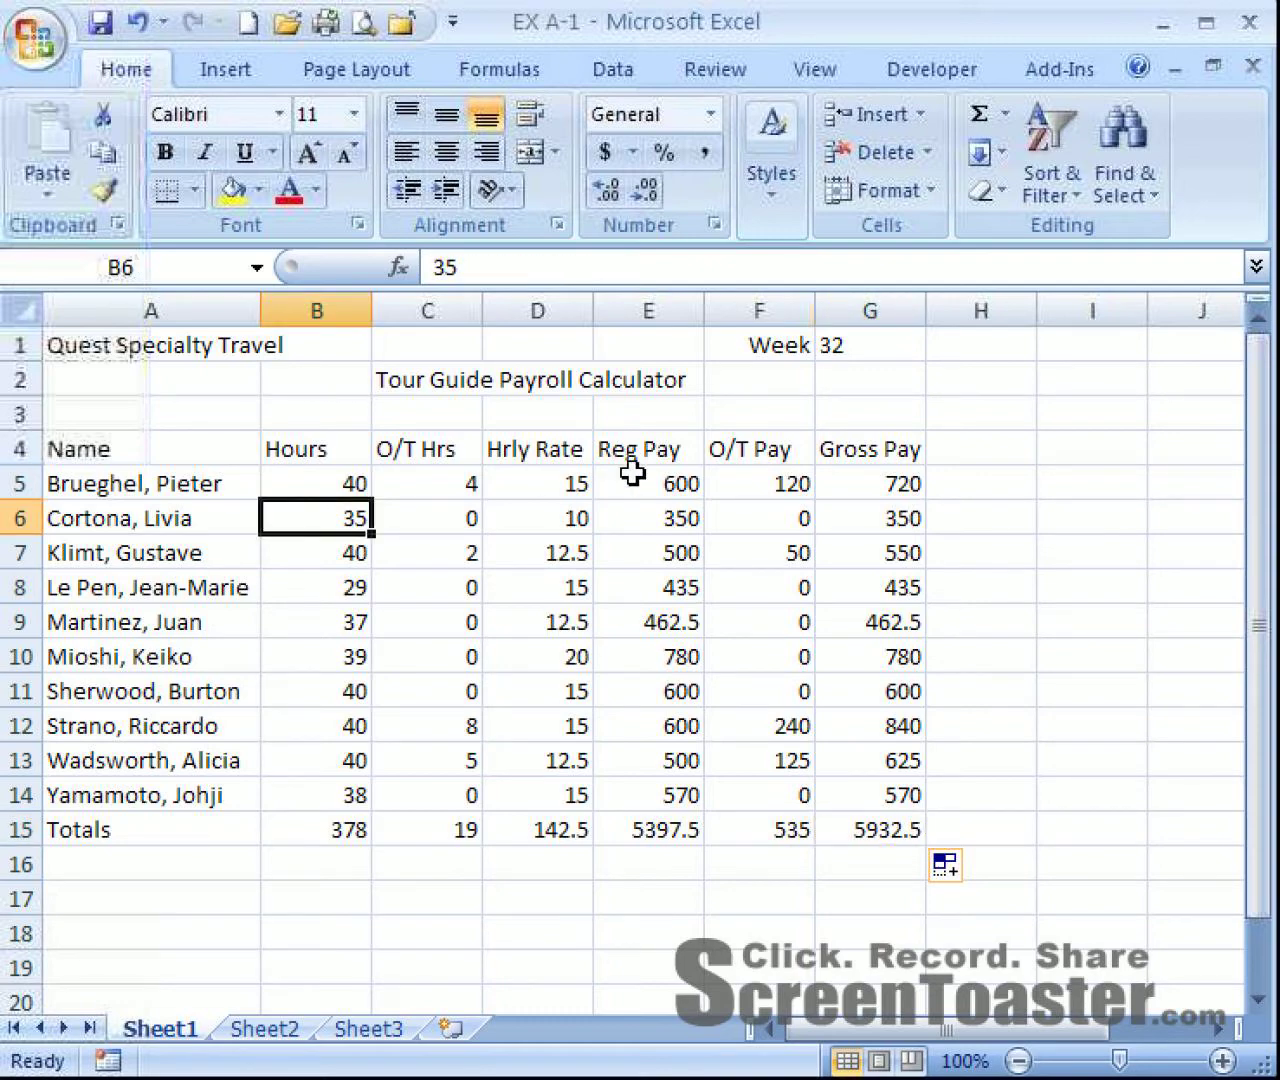
text(40)
key(Return)
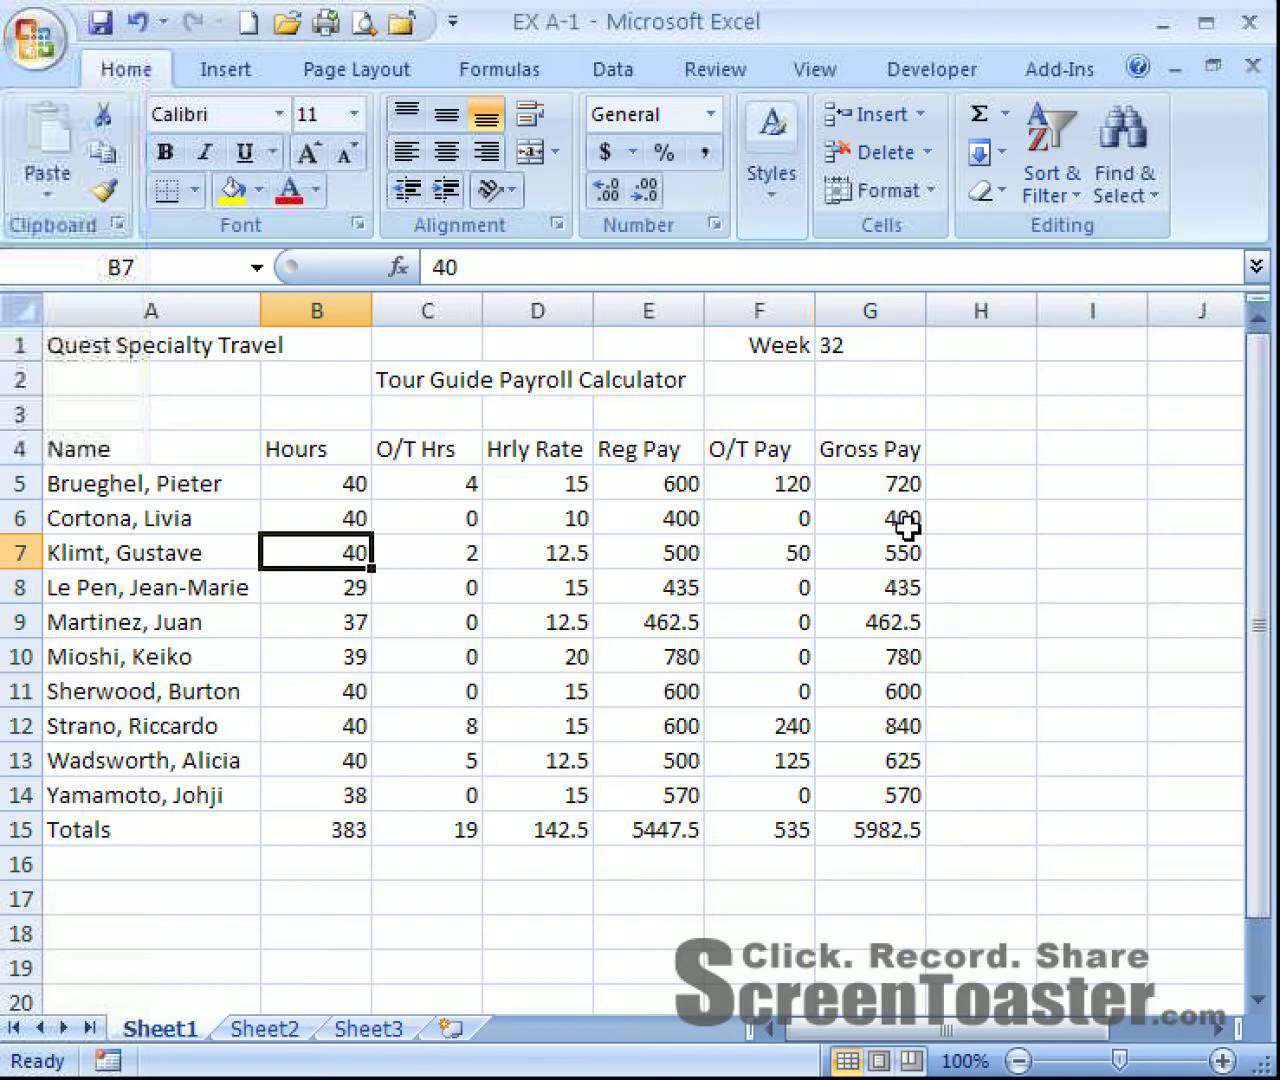
click(471, 517)
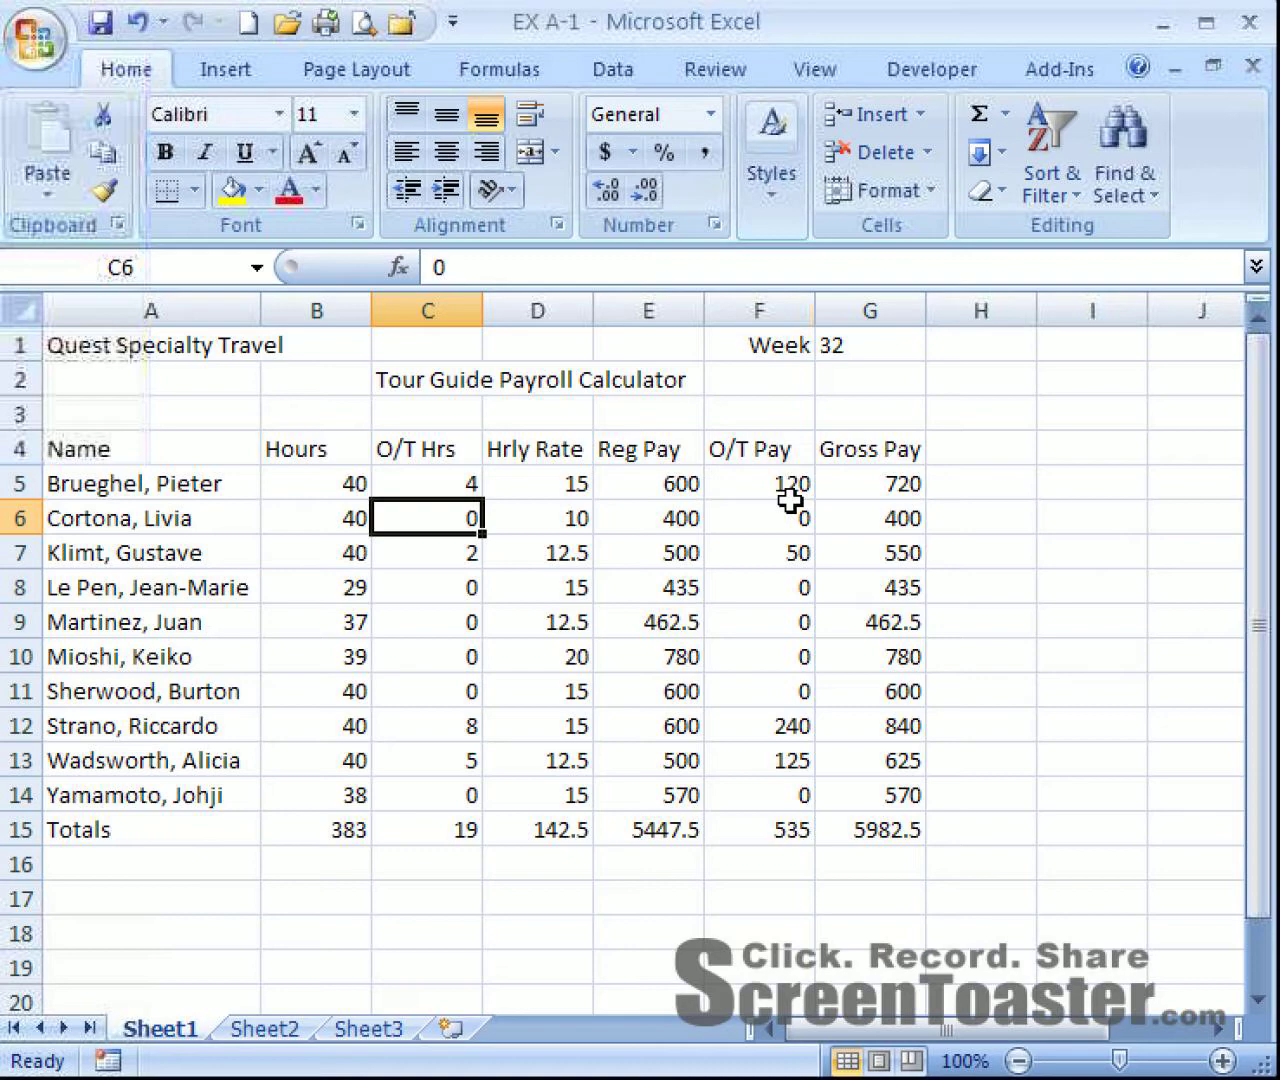
text(5)
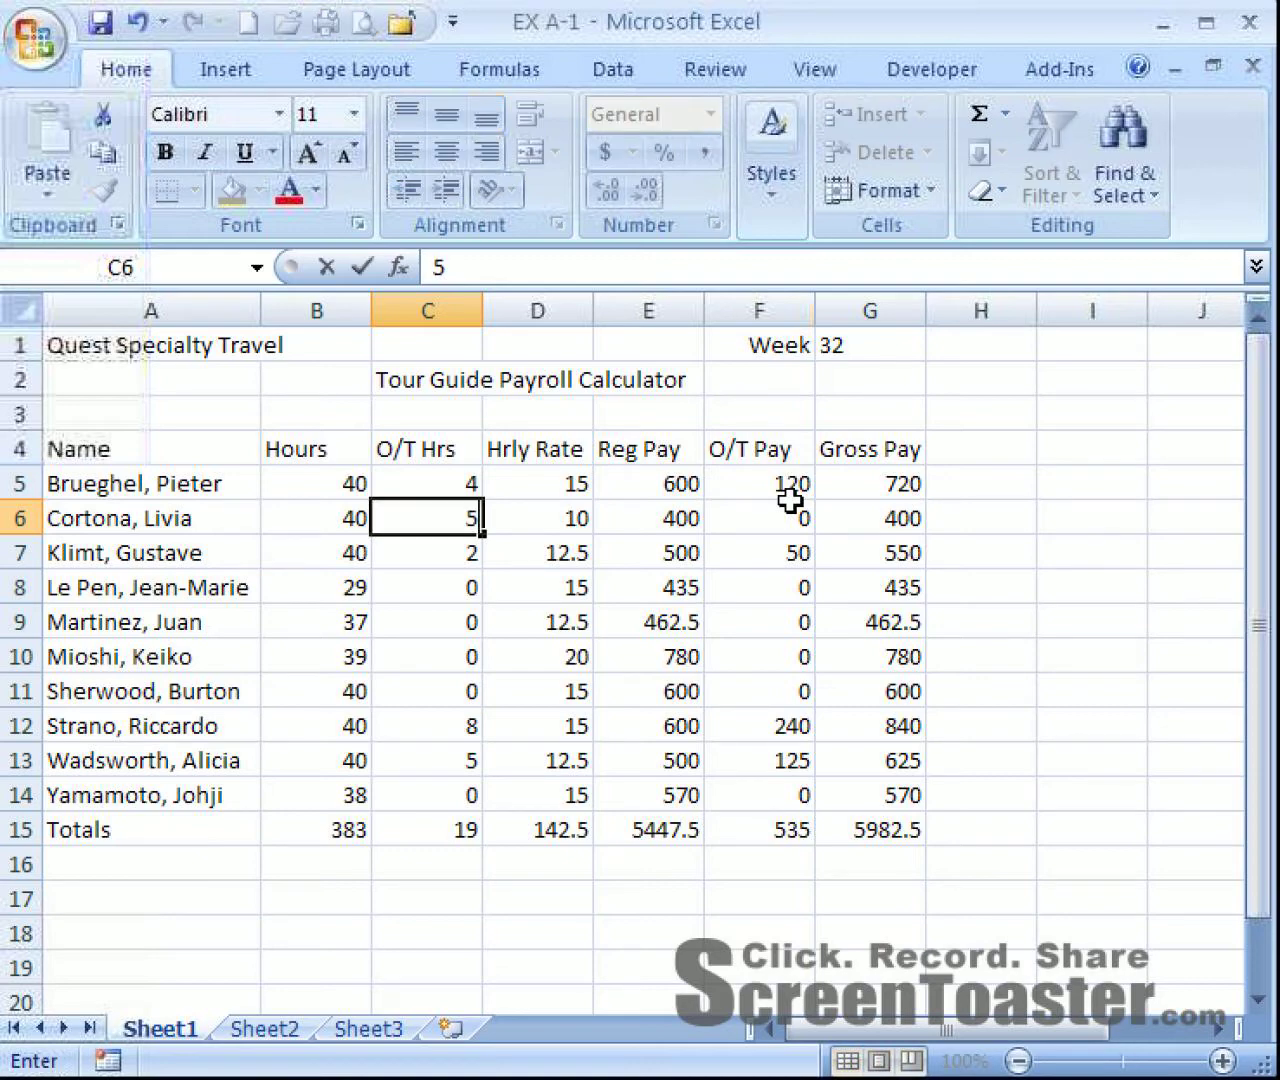
key(Return)
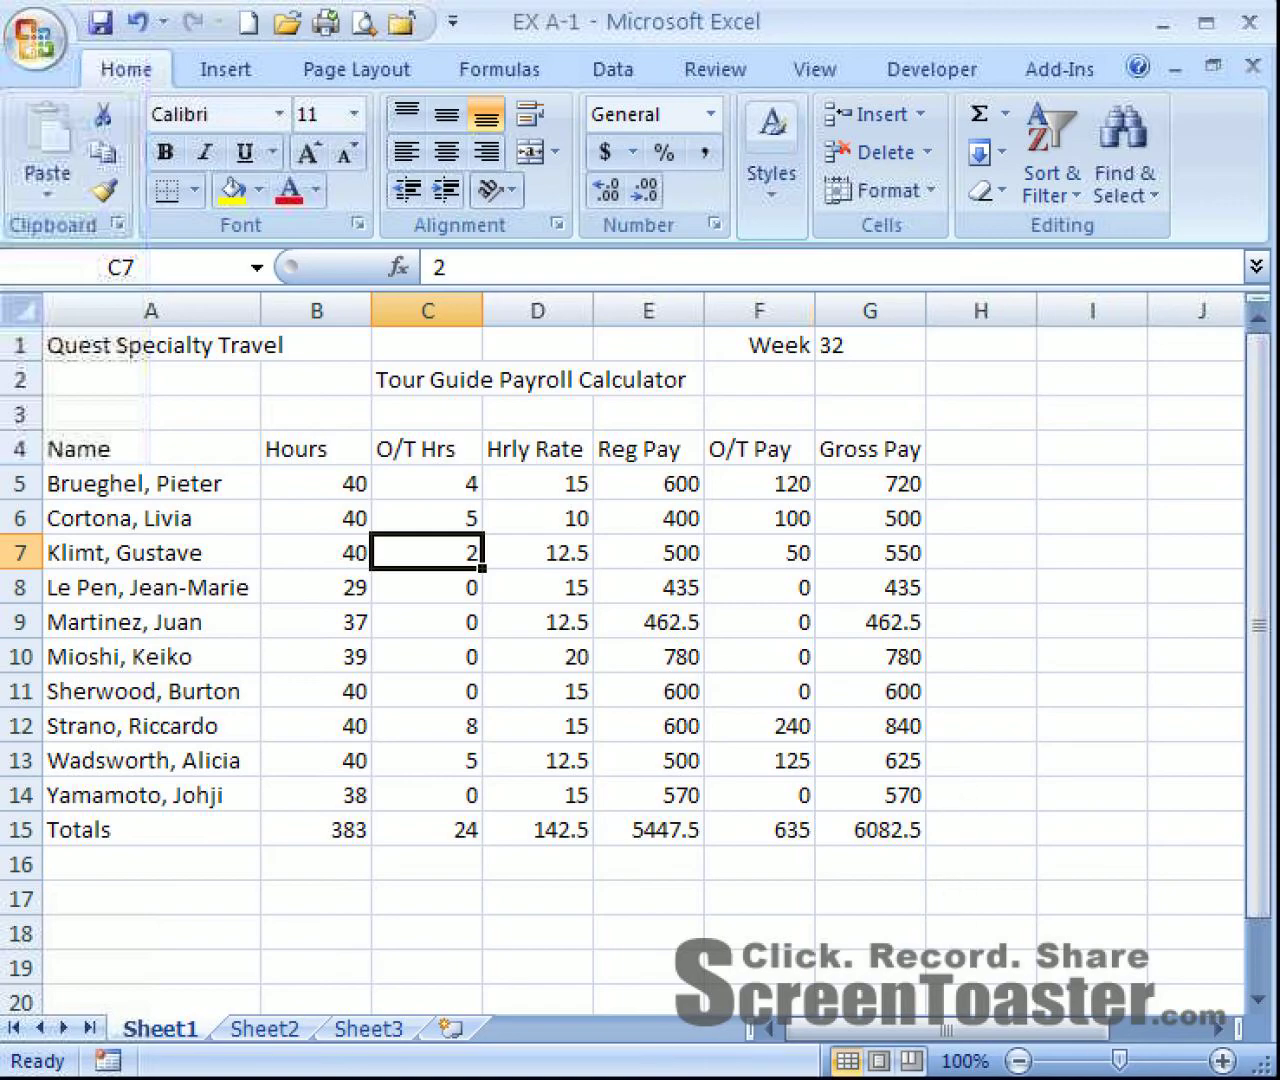
key(alt+s)
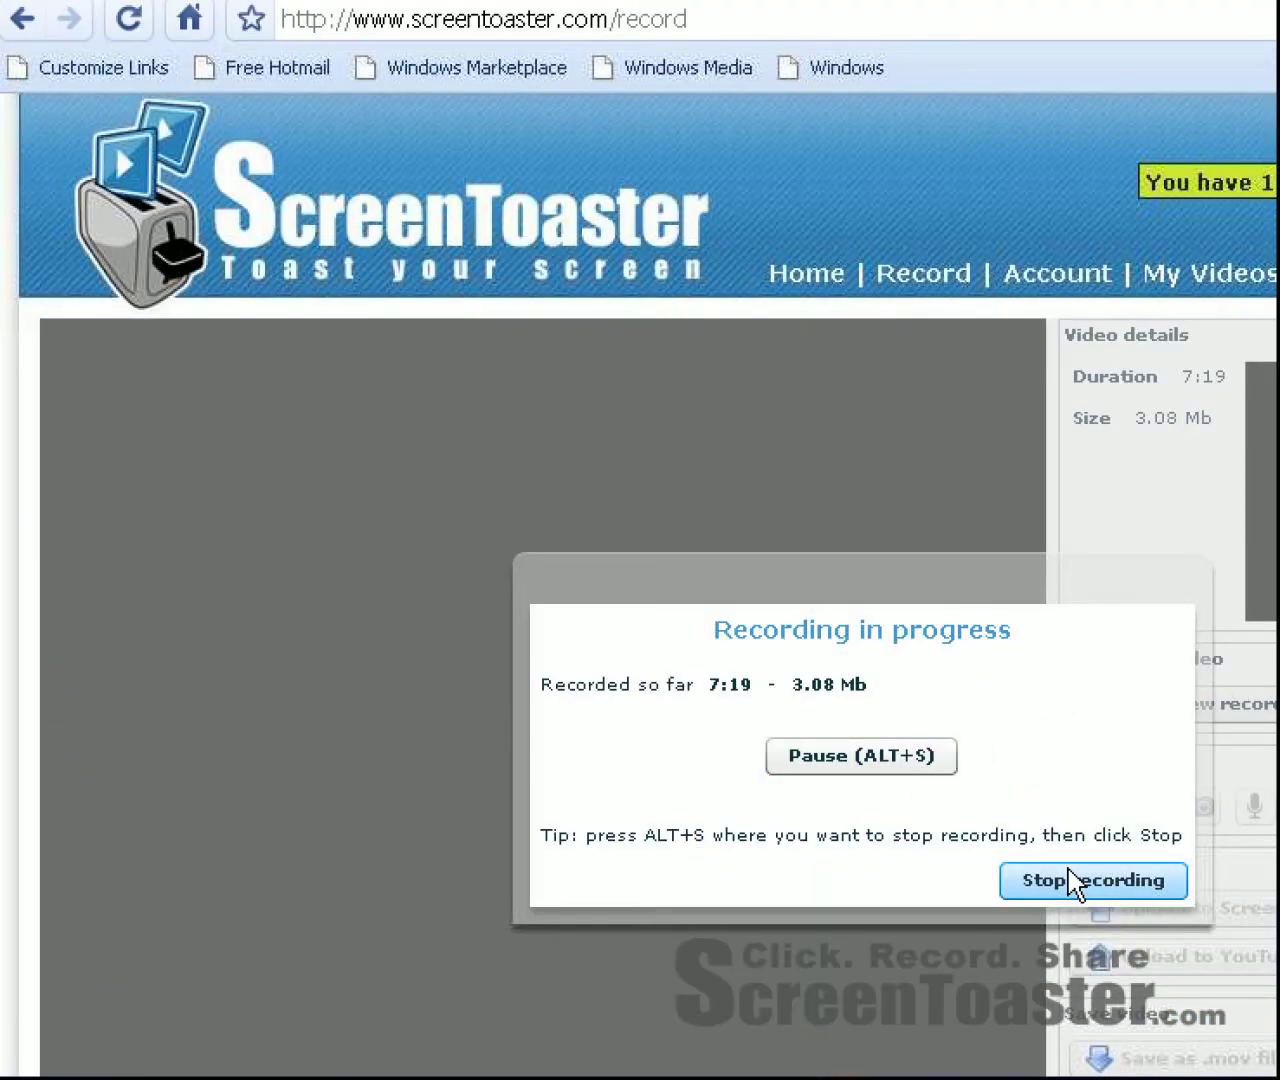